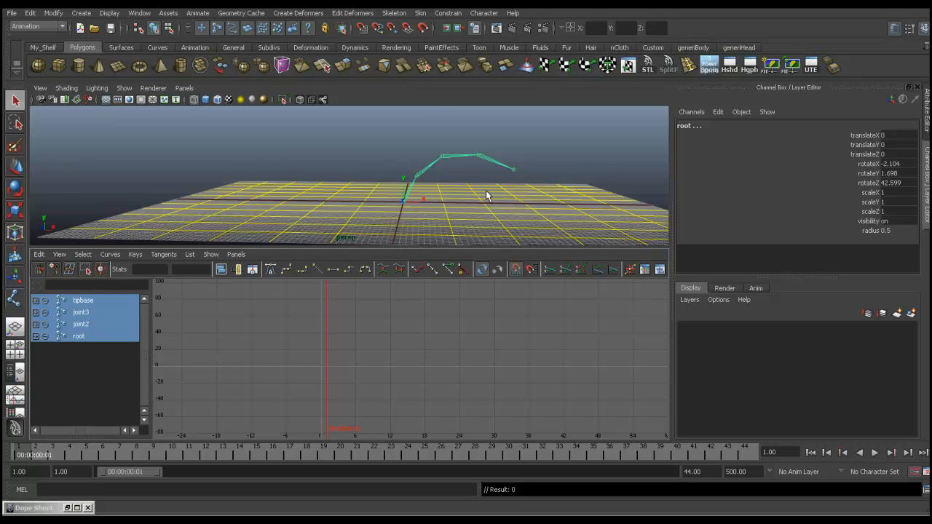
key("alt")
mouse_move(479, 206)
left_mouse_down("alt")
mouse_move(501, 212)
mouse_move(456, 214)
mouse_move(466, 216)
left_mouse_up("alt")
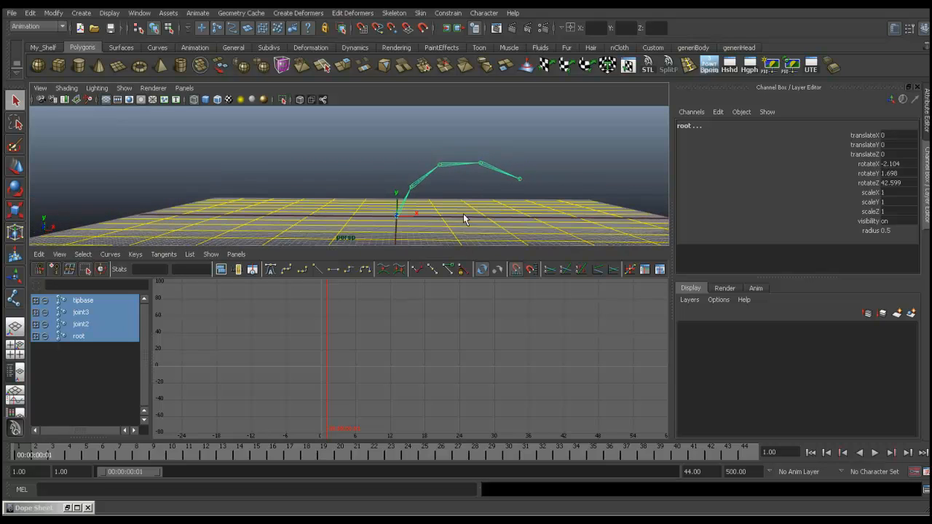
middle_click_drag(512, 189, 483, 200, "alt")
left_click_drag(469, 213, 466, 205, "alt")
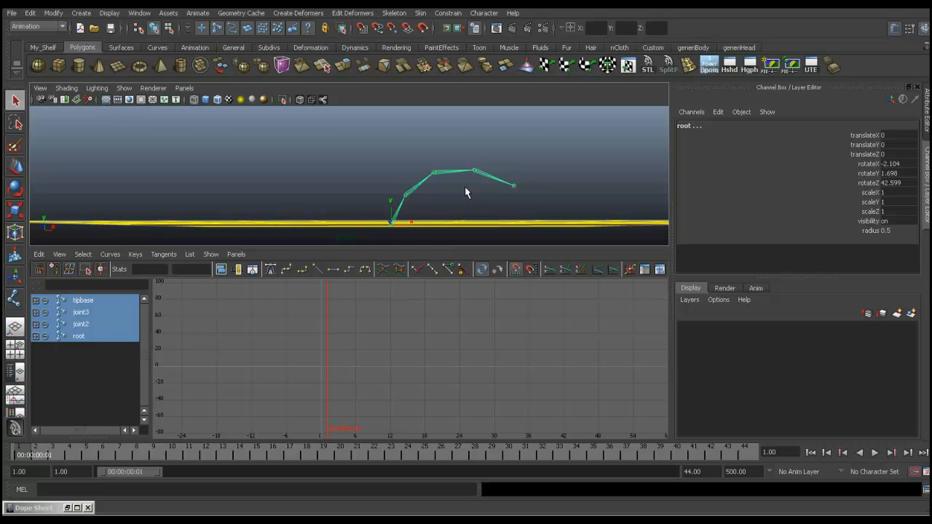
left_click_drag(466, 188, 466, 193, "alt")
middle_click_drag(462, 203, 455, 188, "alt")
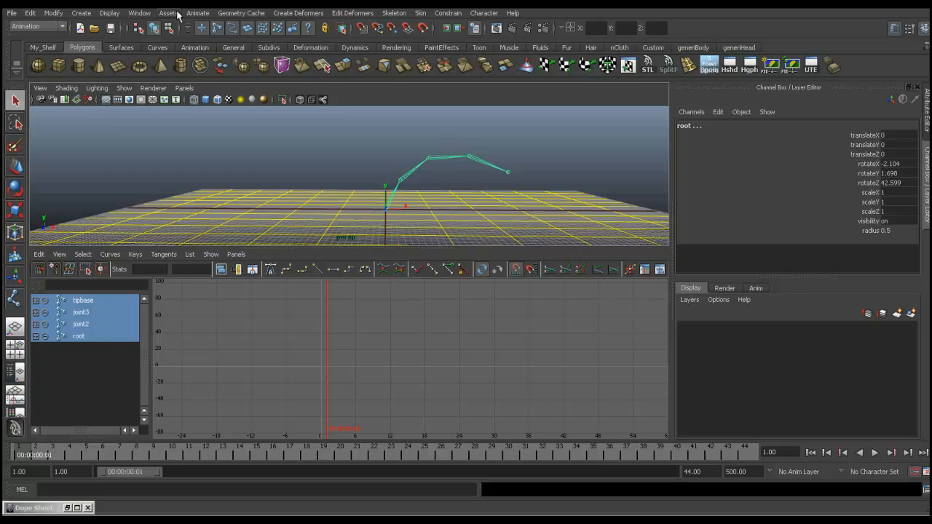
left_click(143, 14)
mouse_move(157, 54)
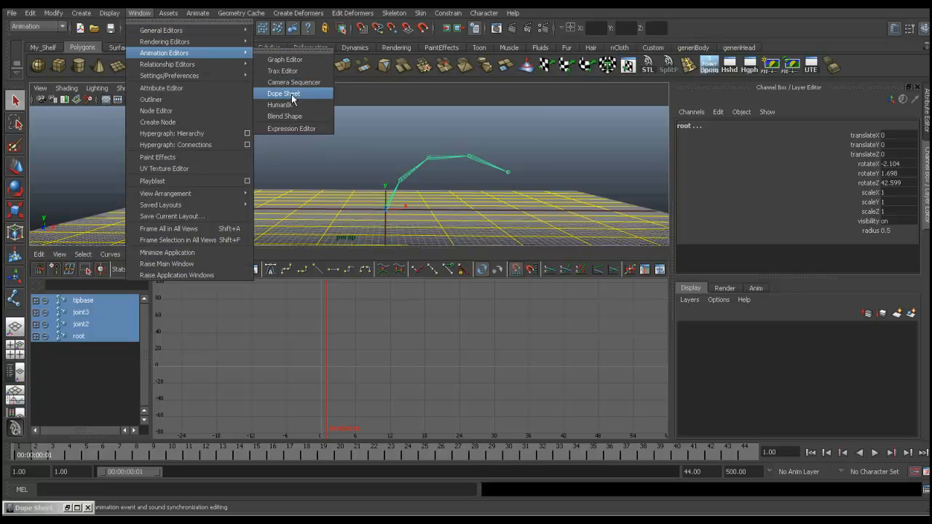
left_click(372, 93)
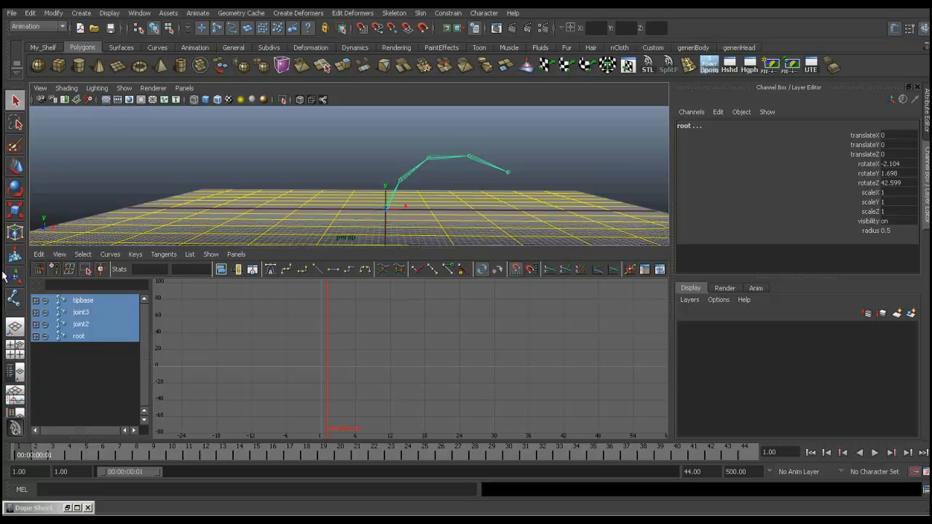
Select the tipbase, joint2 and root joints in turn to examine the chain's hierarchy and rotation channels
left_click(467, 180)
left_click(479, 176)
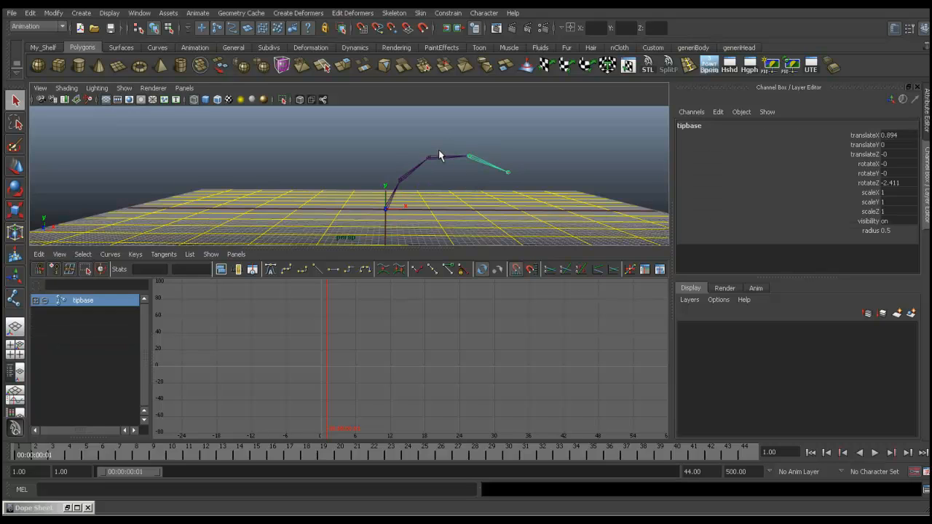
left_click(406, 181)
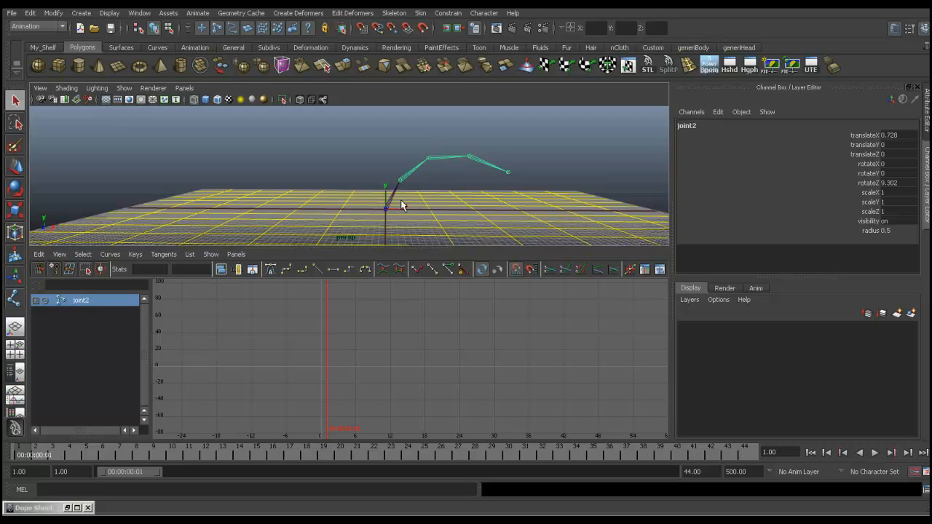
left_click(384, 206)
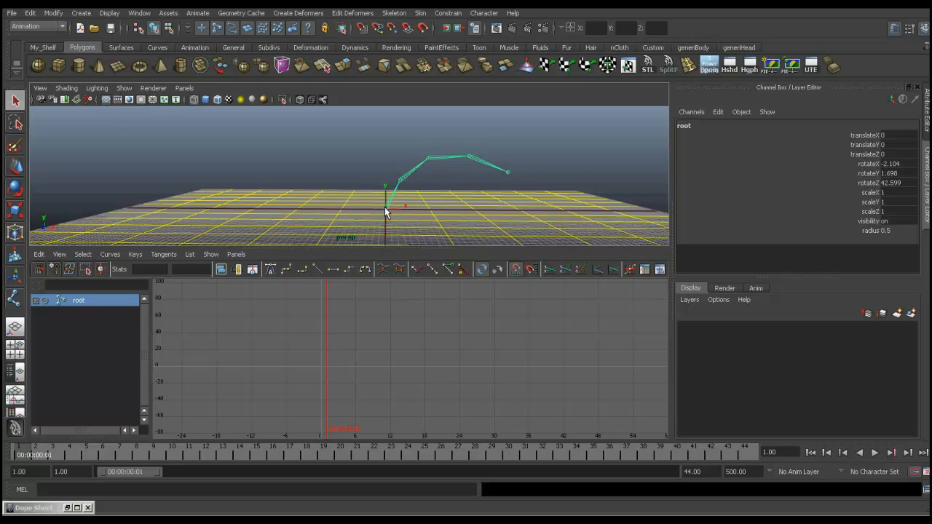
mouse_move(446, 216)
left_mouse_down("alt")
mouse_move(462, 215)
mouse_move(448, 208)
mouse_move(442, 219)
mouse_move(447, 211)
left_mouse_up("alt")
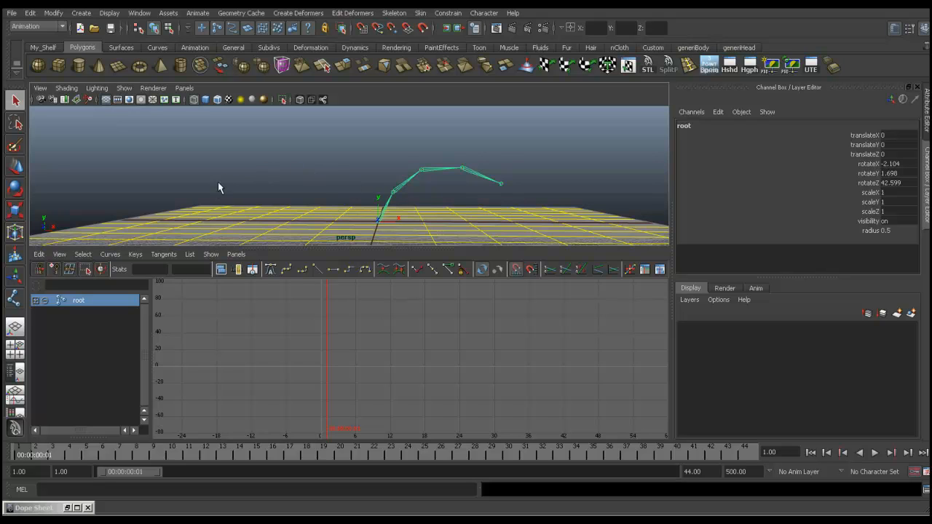
mouse_move(466, 223)
left_mouse_down("alt")
mouse_move(493, 225)
mouse_move(477, 216)
left_mouse_up("alt")
left_click(397, 214)
left_click_drag(378, 206, 400, 216)
left_click_drag(490, 163, 479, 190)
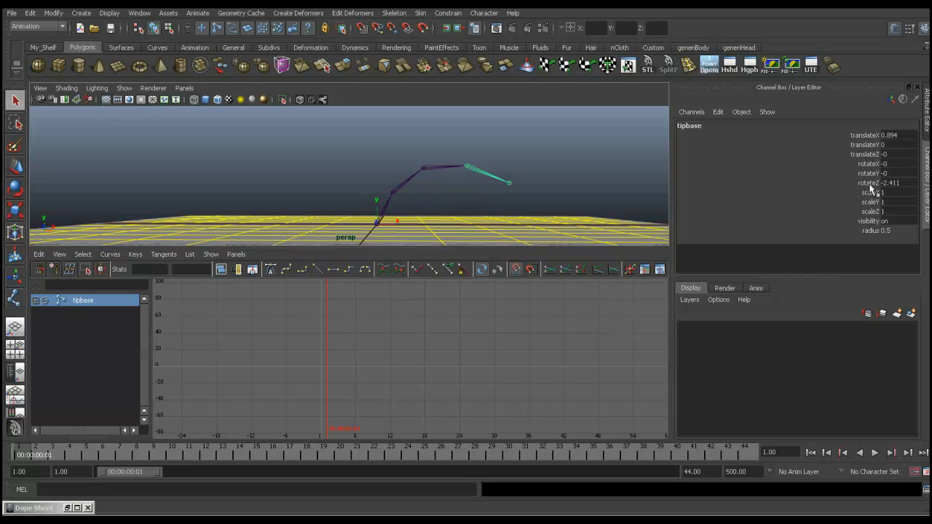
Set a key on the root joint's Rotate Z channel at frame 1
left_click_drag(376, 206, 402, 217)
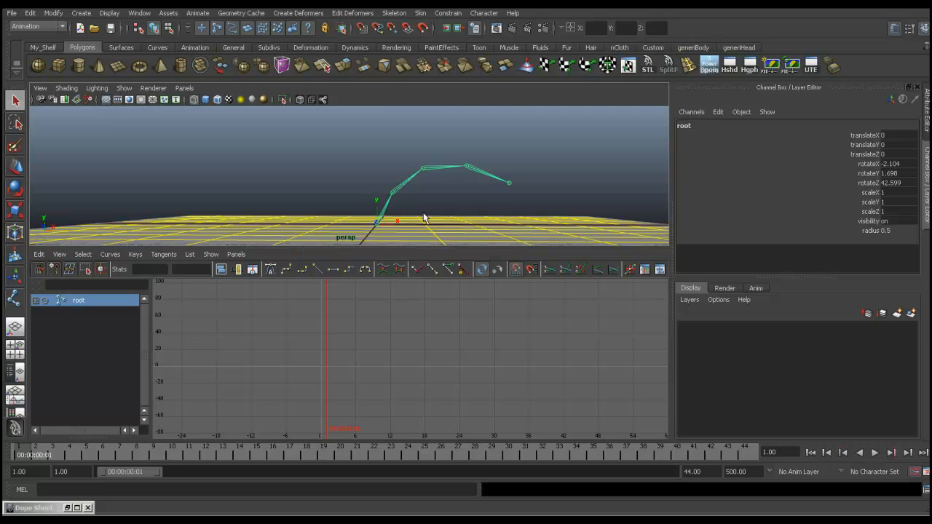
left_click(868, 183)
right_click(868, 184)
left_click(870, 200)
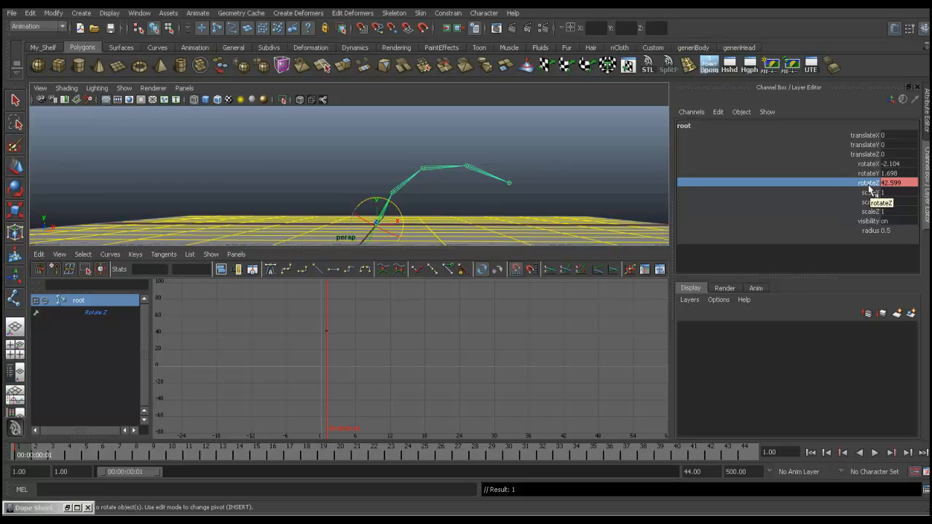
key("q")
Set keys on the Rotate Z channels of joint2 and joint3 at frame 1
key("Down")
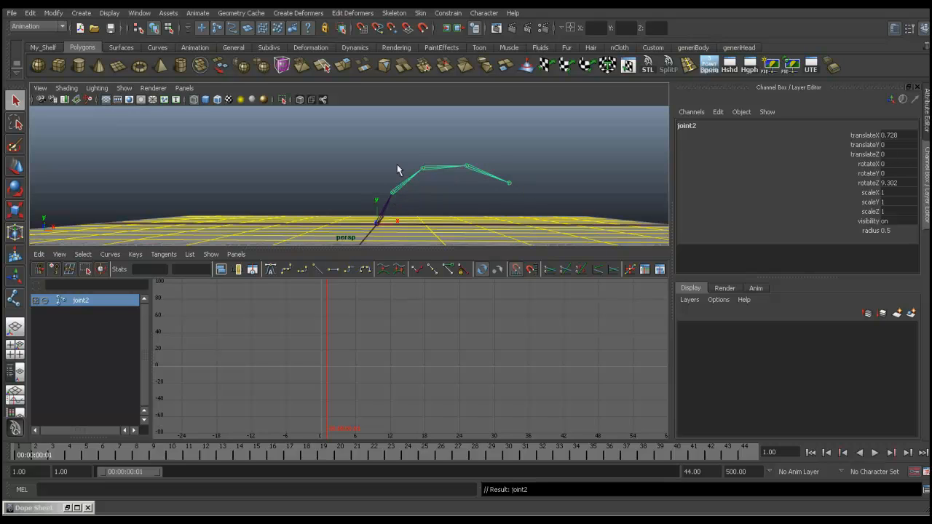
left_click(867, 183)
right_click(870, 183)
left_click(862, 201)
key("Down")
left_click(869, 183)
right_click(869, 183)
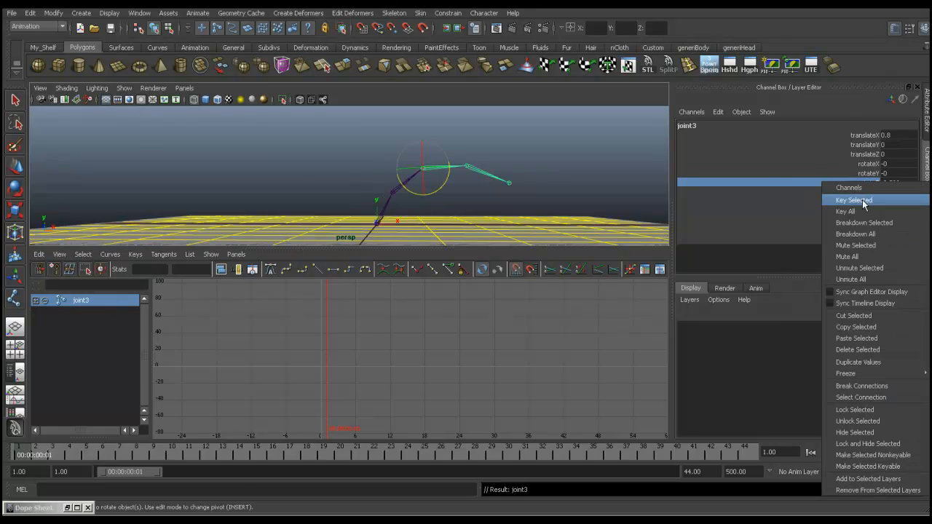
left_click(862, 201)
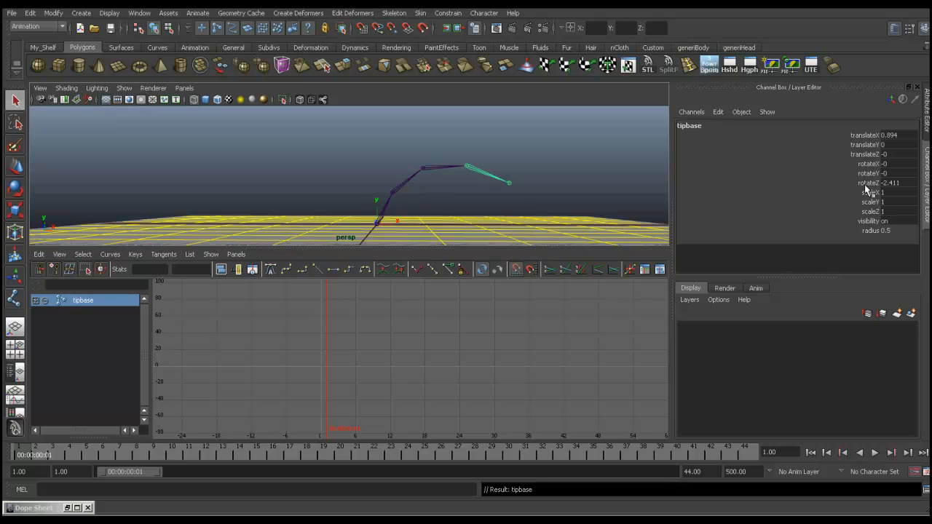
Set a key on the tipbase joint's Rotate Z channel at frame 1
left_click(867, 184)
right_click(869, 184)
left_click(871, 204)
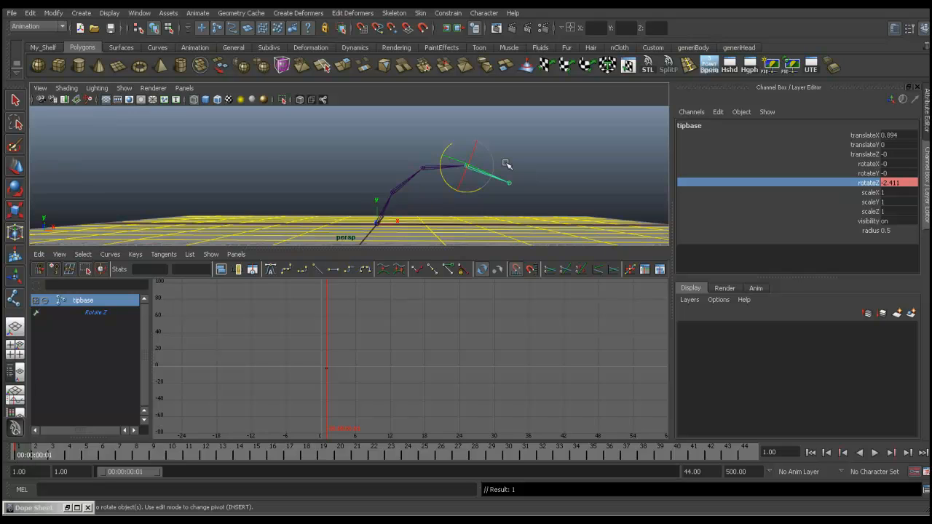
key("q")
Select all four joints, copy their Rotate Z keys from frame 1 and paste them at frame 30
left_click(442, 168, "shift")
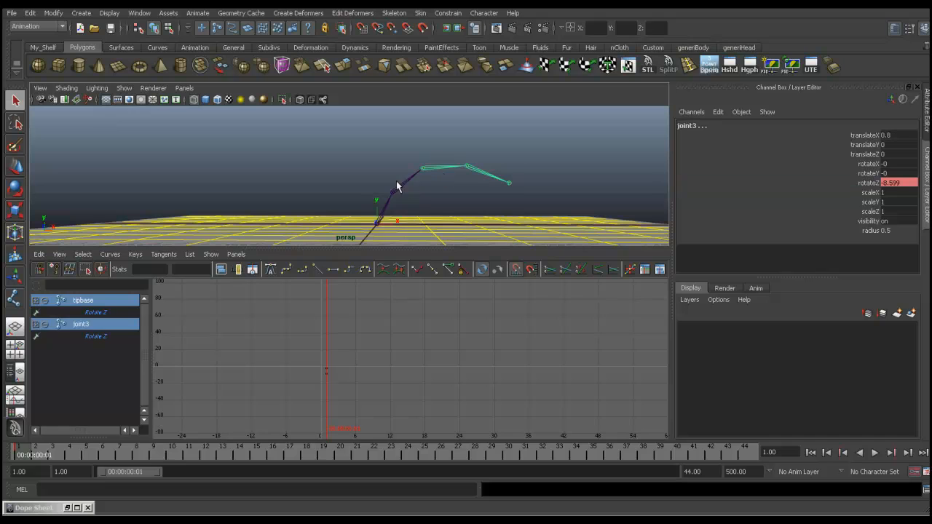
left_click(405, 189, "shift")
left_click(382, 210, "shift")
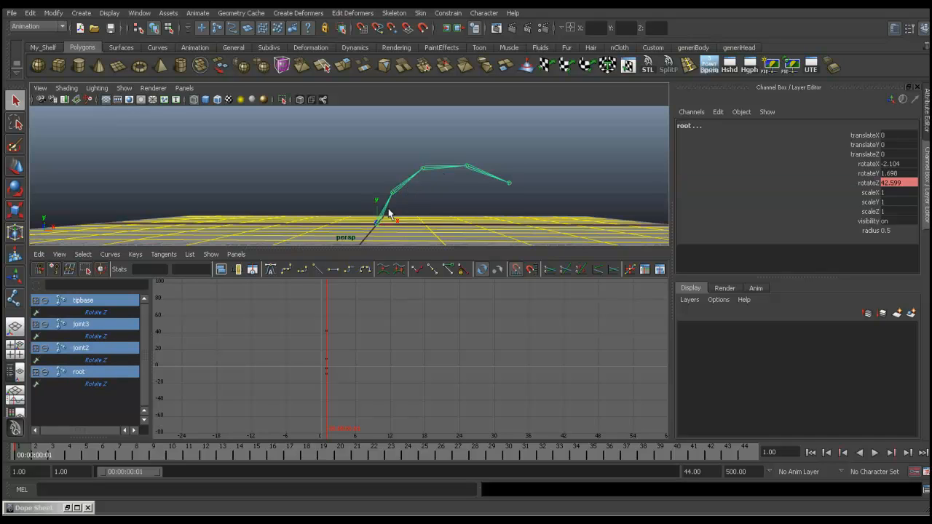
key("alt+v")
left_click_drag(85, 463, 3, 473)
right_click(19, 454)
left_click(38, 312)
left_click_drag(37, 454, 511, 461)
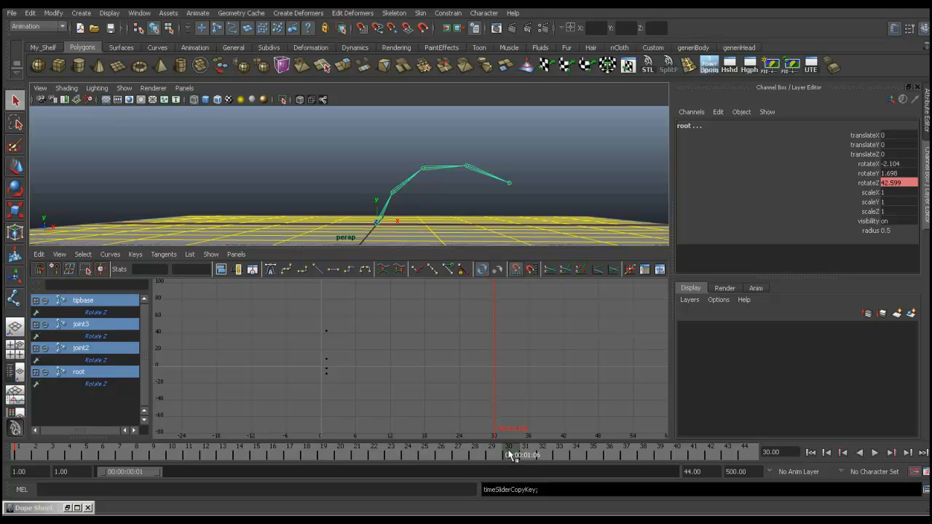
right_click(510, 454)
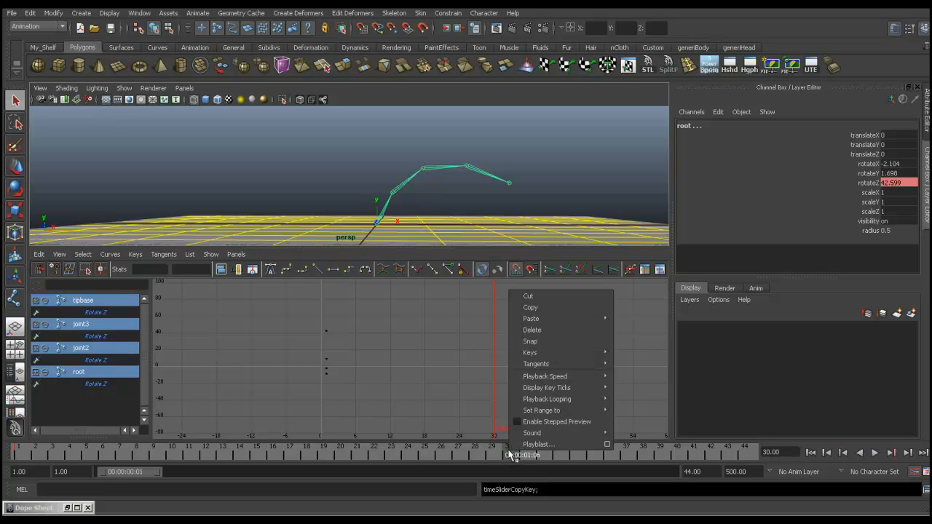
mouse_move(557, 318)
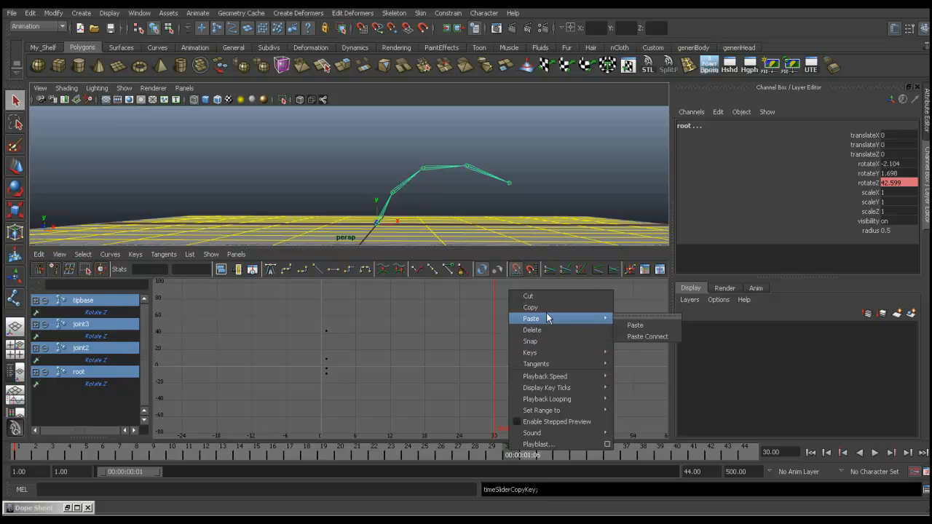
left_click(656, 325)
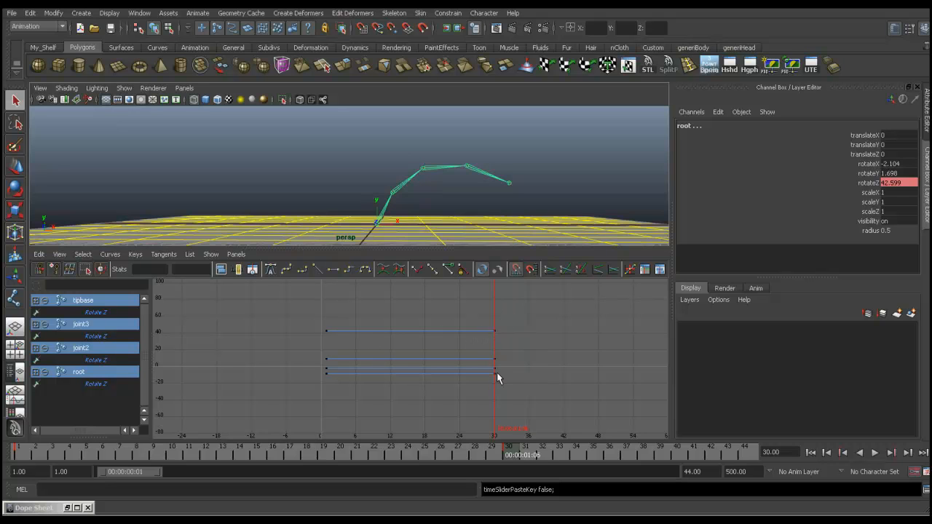
At frame 15, rotate the root joint to about -36 degrees in Rotate Z and undo the last small rotation
left_click_drag(514, 450, 259, 460)
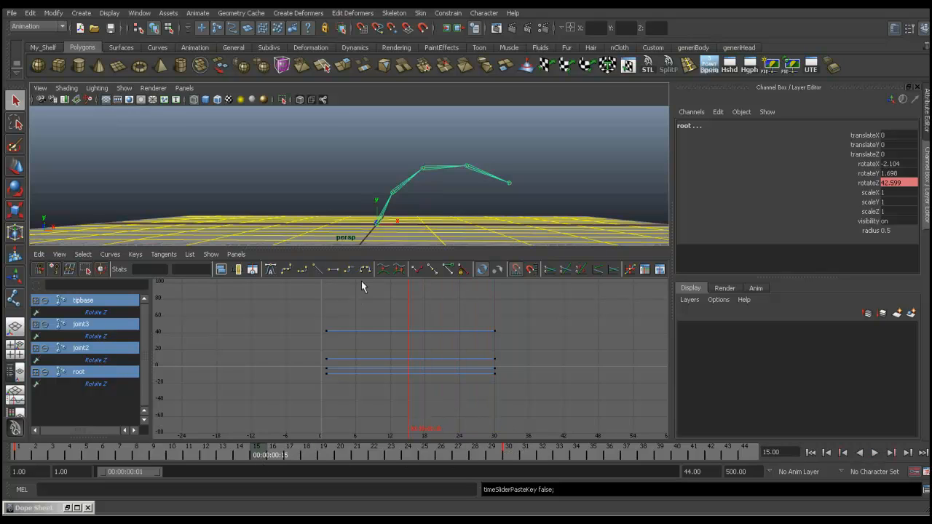
left_click(369, 204)
left_click(386, 206)
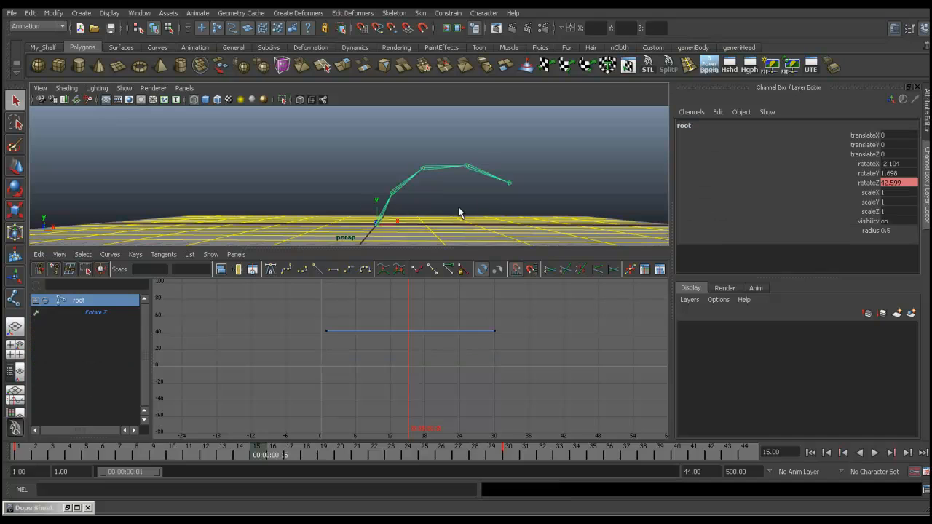
left_click(15, 187)
left_click_drag(358, 225, 473, 233, "alt")
left_click_drag(384, 195, 413, 226)
left_click(368, 224)
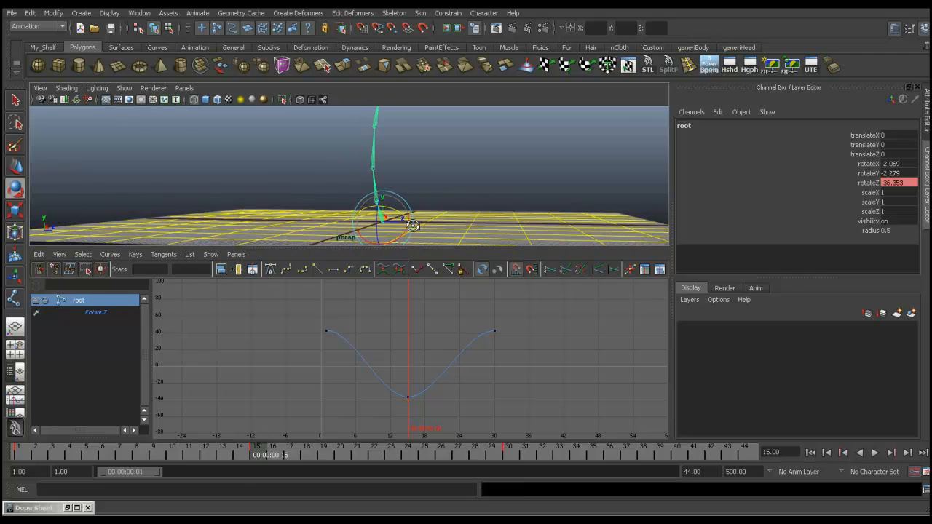
left_click(376, 227)
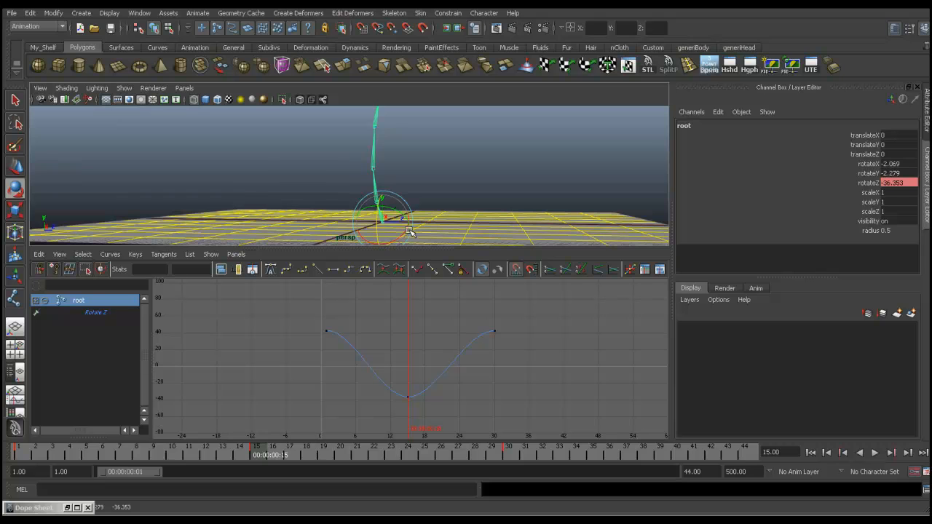
key("ctrl+z")
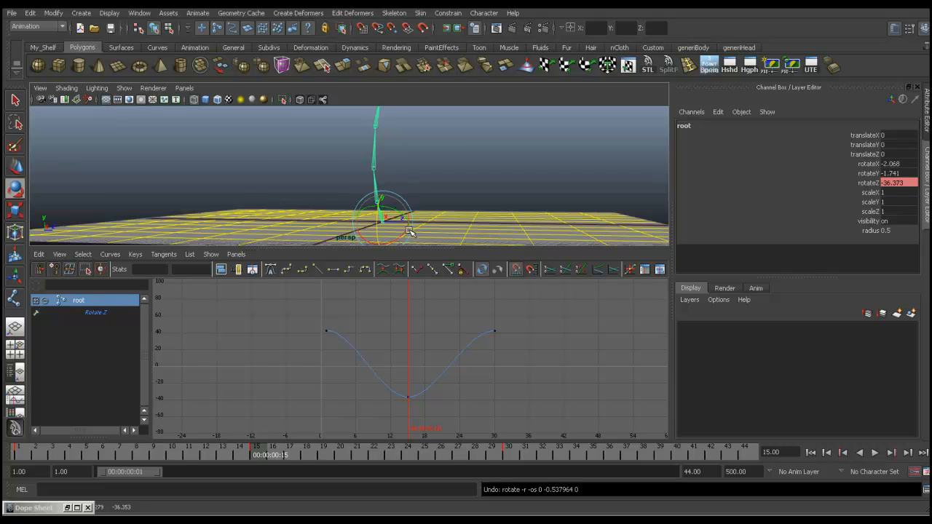
Readjust the root joint's rotation at frame 15 so the chain leans toward the opposite side
left_click_drag(410, 232, 457, 229, "alt")
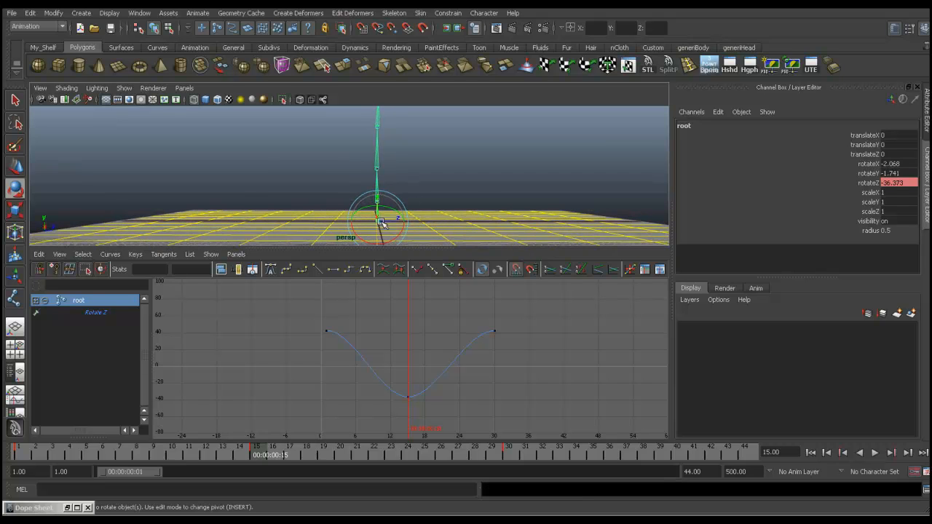
left_click_drag(378, 221, 304, 216)
mouse_move(439, 212)
left_mouse_down("alt")
mouse_move(516, 210)
mouse_move(437, 220)
left_mouse_up("alt")
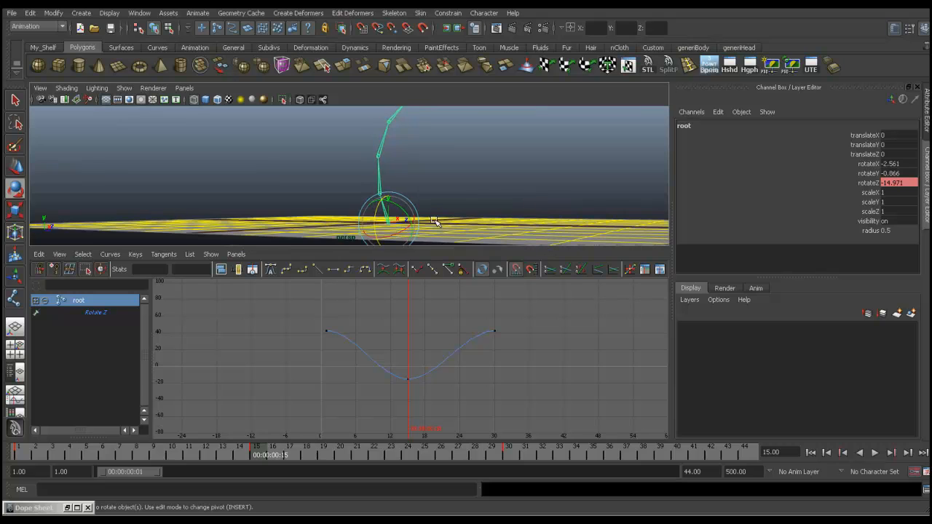
left_click_drag(380, 224, 376, 212)
Rotate joint2 and joint3 at frame 15 to curve the middle of the chain away from its starting side
key("Down")
left_click_drag(368, 179, 362, 198)
key("Down")
left_click_drag(359, 151, 354, 174)
Rotate the tipbase joint to about 56 degrees in Rotate Z at frame 15 and key the pose
key("Down")
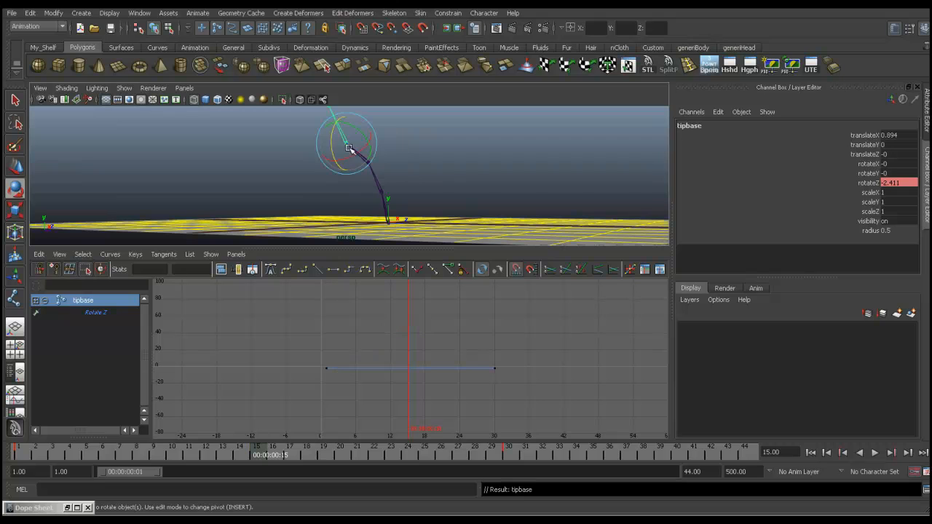
left_click_drag(329, 136, 341, 168)
key("s")
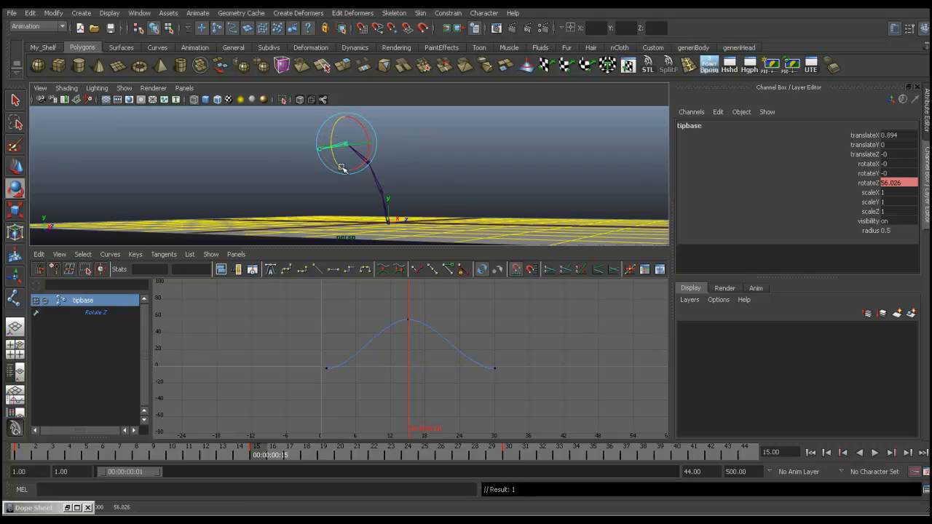
left_click_drag(409, 190, 451, 209, "alt")
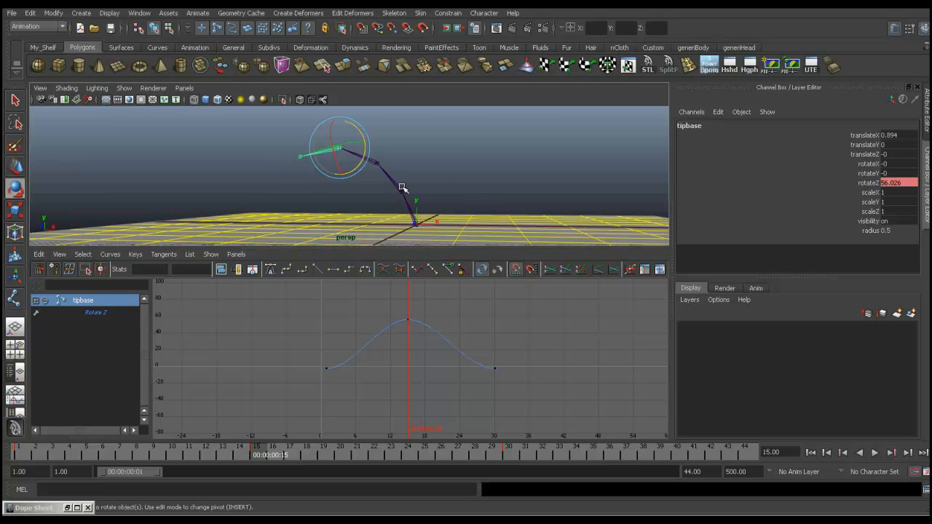
Rotate joint2 further at frame 15 to refine the chain's opposite bend
left_click(401, 187)
left_click_drag(426, 195, 466, 192, "alt")
key("ctrl+z")
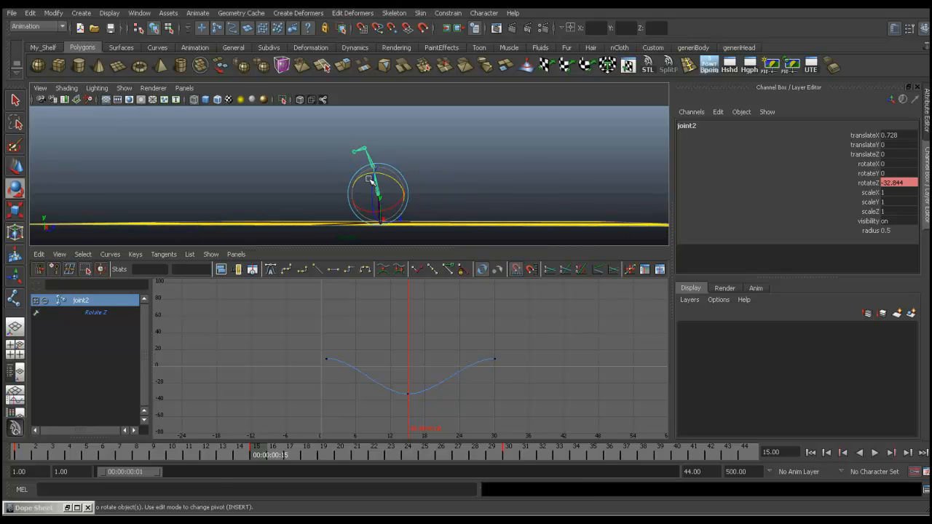
left_click_drag(371, 180, 338, 173)
Scrub the animation back to frame 1 and examine the joint chain's starting pose
left_click_drag(141, 456, 4, 468)
left_click_drag(439, 187, 354, 181, "alt")
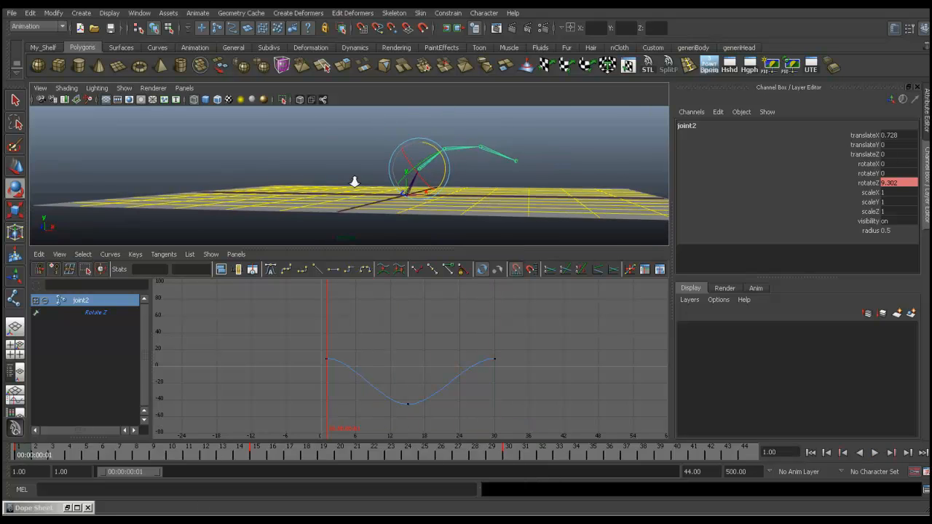
middle_click_drag(342, 175, 323, 207, "alt")
left_click_drag(322, 207, 401, 210, "alt")
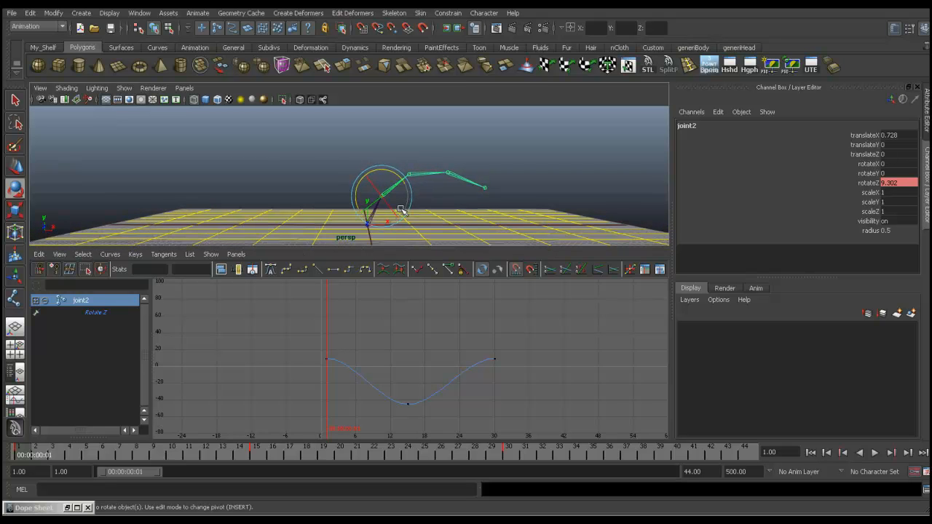
middle_click_drag(461, 192, 450, 186, "shift")
key("ctrl+z")
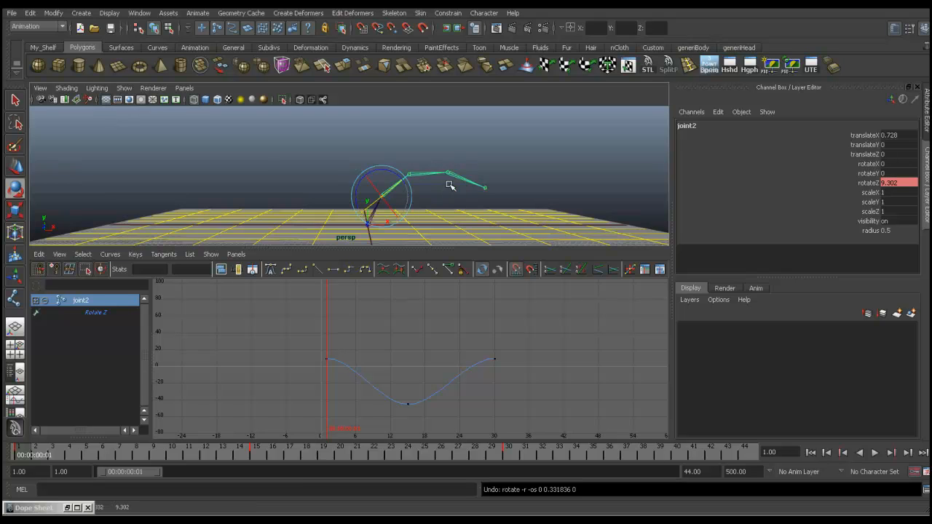
key("Tab")
type("q")
middle_click_drag(462, 181, 452, 188, "shift")
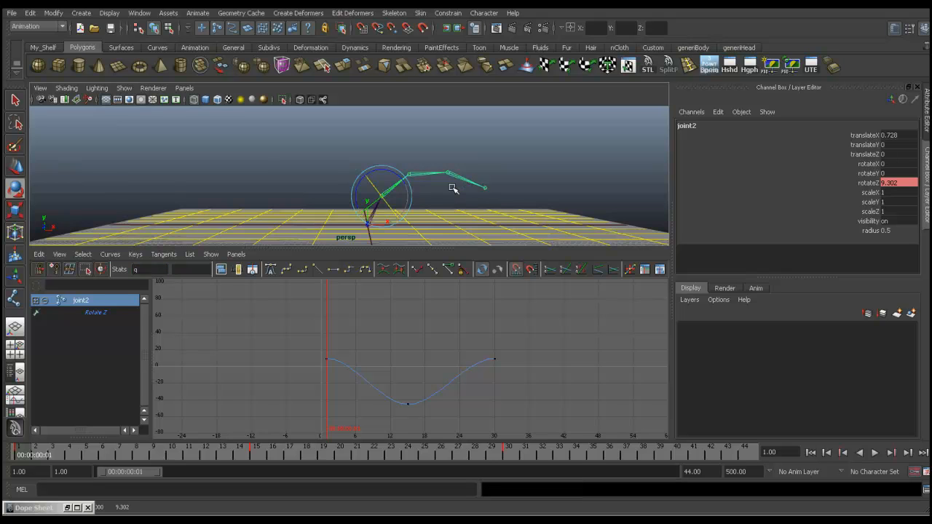
Select all four joints from tipbase to root to show their Rotate Z curves together, and play back the swing
key("q")
left_click(450, 175)
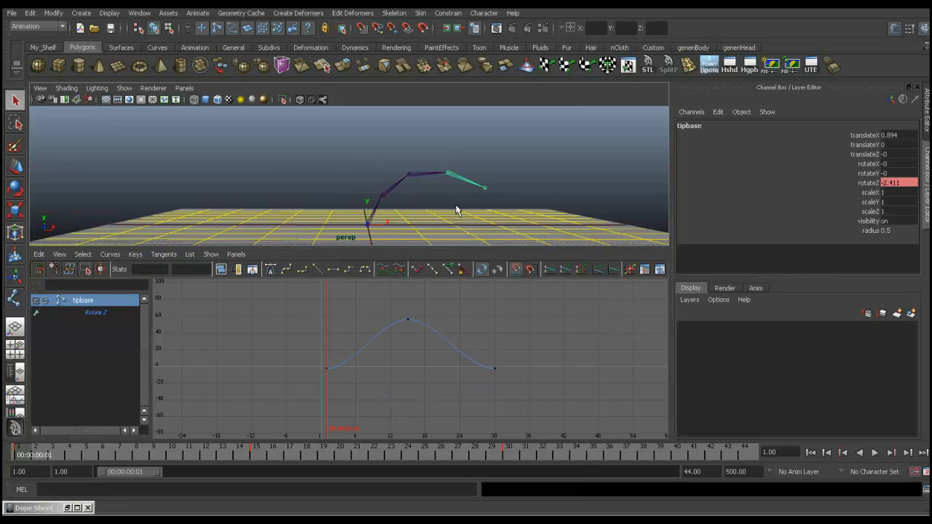
left_click(425, 174, "shift")
left_click(391, 188, "shift")
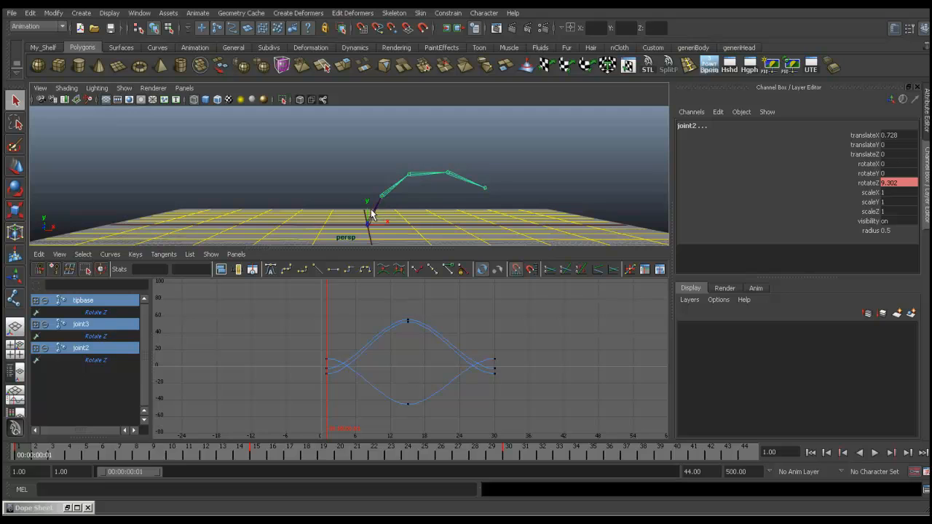
left_click(370, 212, "shift")
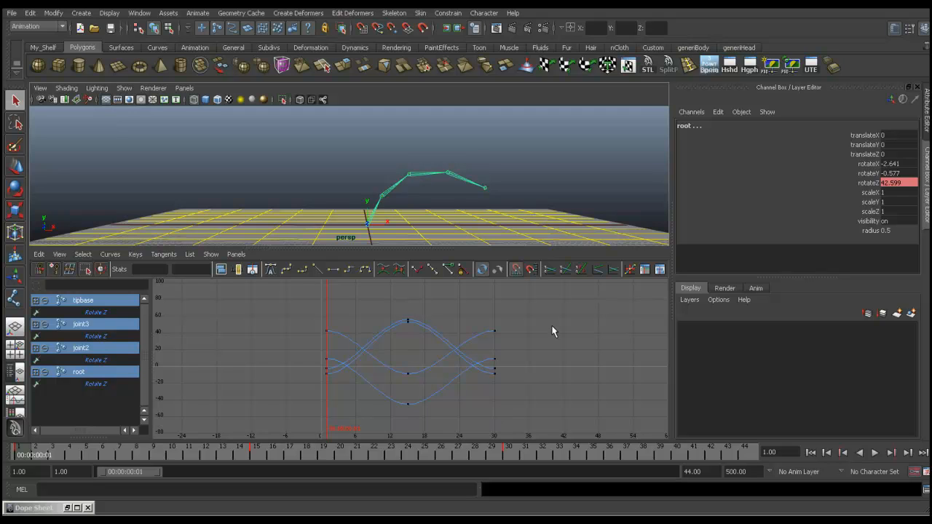
key("alt+v")
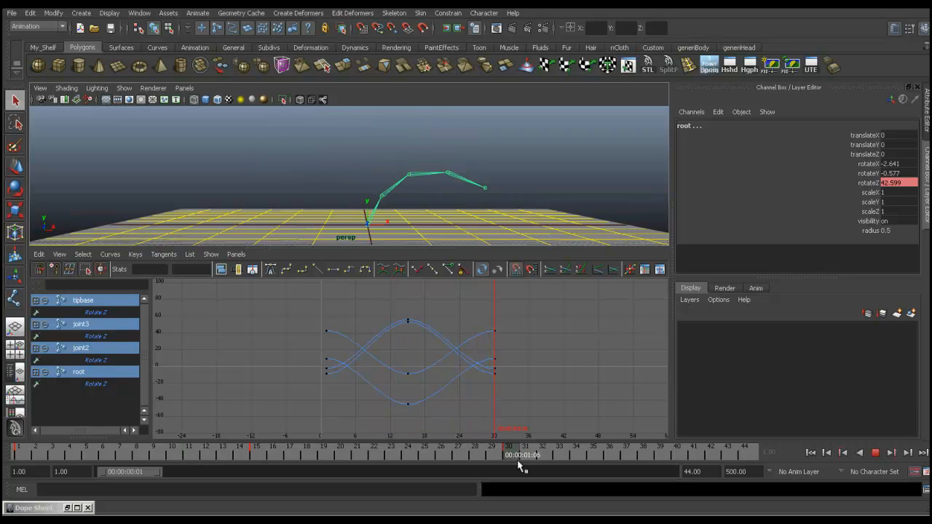
key("alt+v")
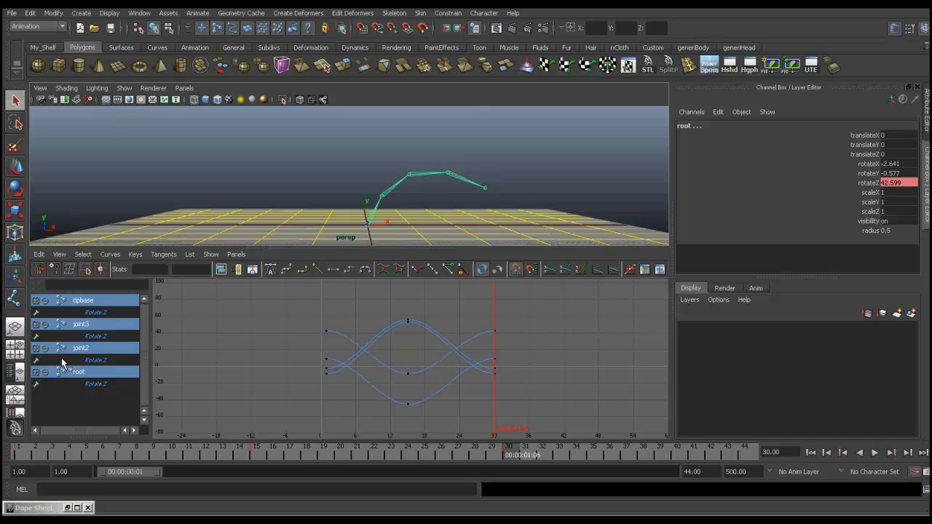
Try to shift all of joint2's Rotate Z keys 9 frames later in the Graph Editor, preview the motion and undo the shift
left_click(92, 350)
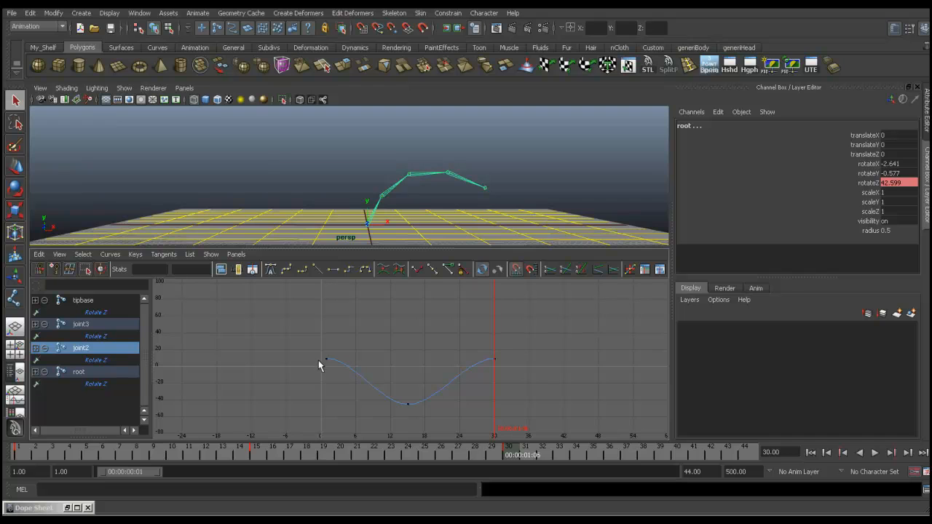
key("w")
left_click_drag(574, 316, 294, 420)
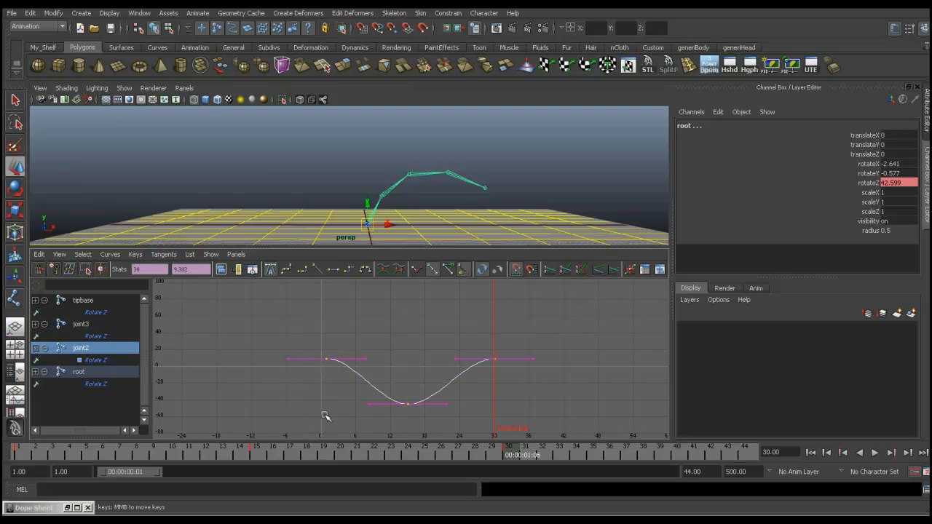
middle_click_drag(335, 424, 387, 421)
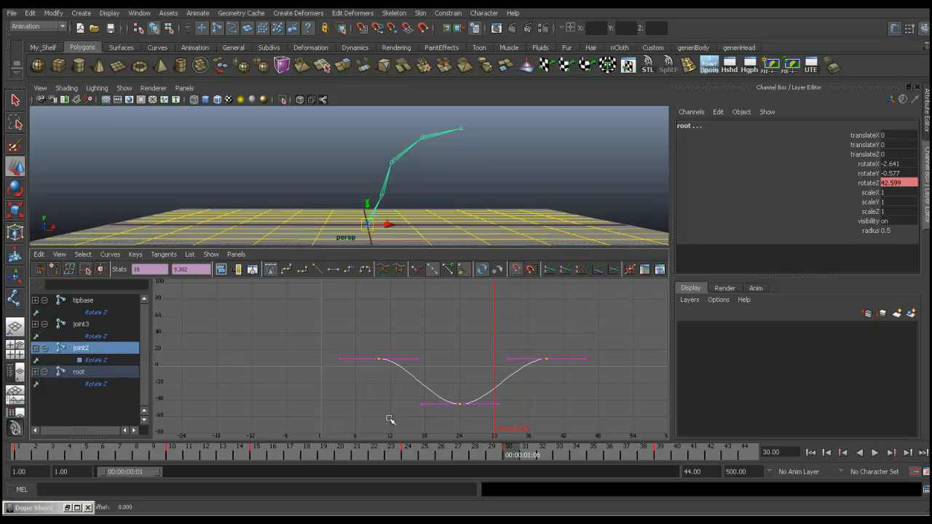
key("alt+v")
mouse_move(4, 452)
left_mouse_down()
mouse_move(430, 462)
mouse_move(156, 454)
mouse_move(393, 460)
mouse_move(196, 466)
mouse_move(11, 455)
left_mouse_up()
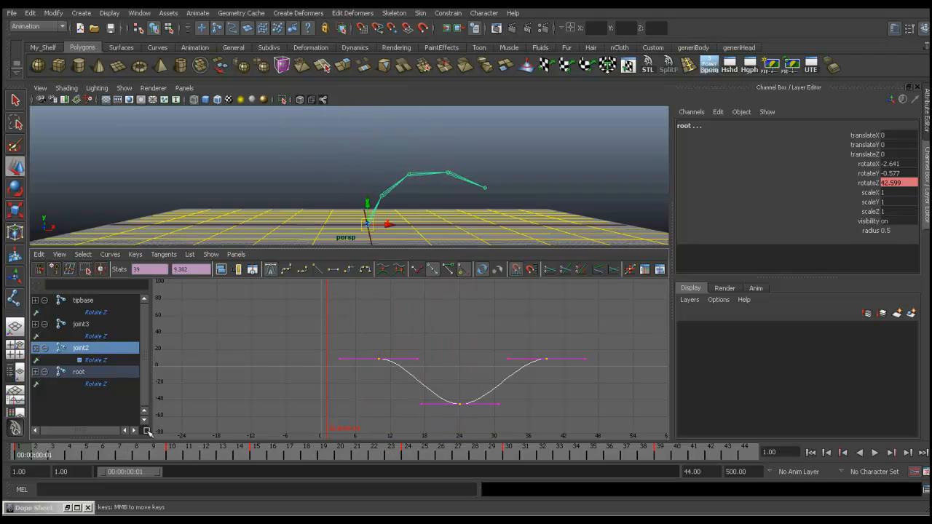
key("z")
key("z")
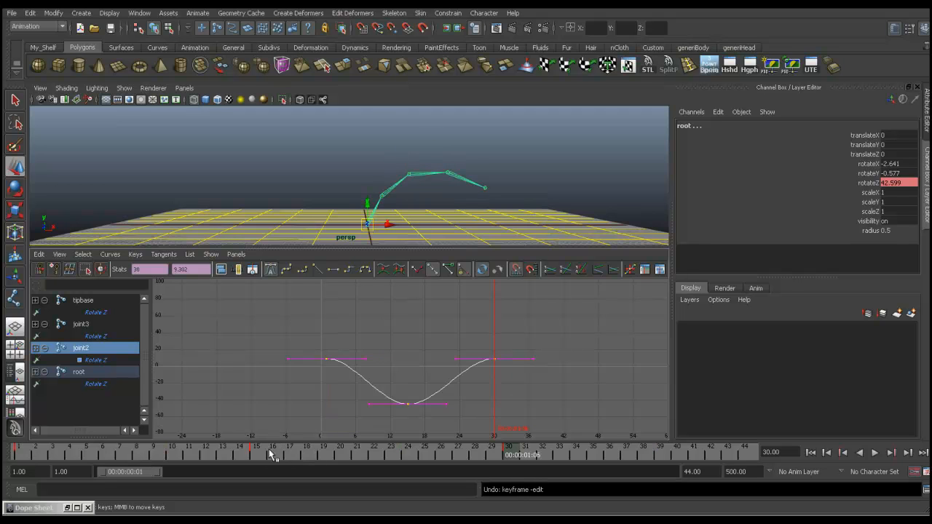
Play back the original swing, and open the Dope Sheet above the animation curves
key("alt+v")
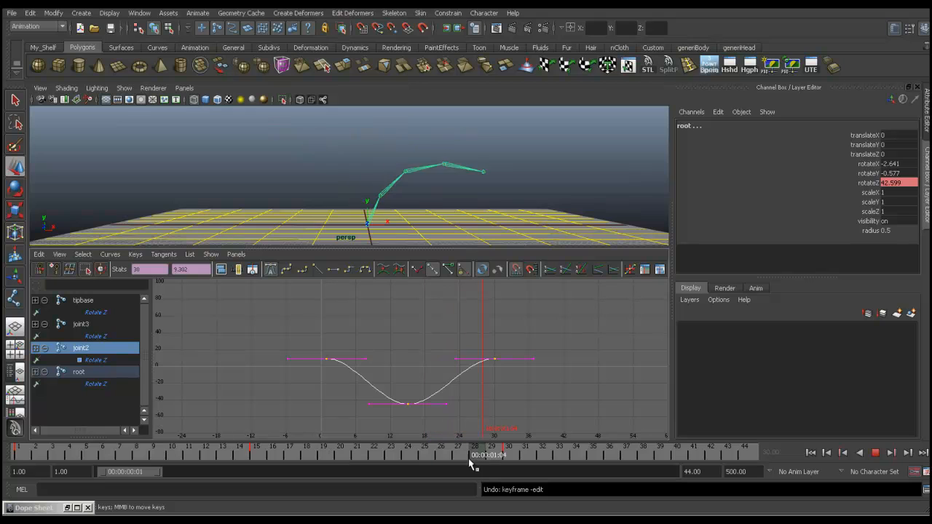
key("alt+v")
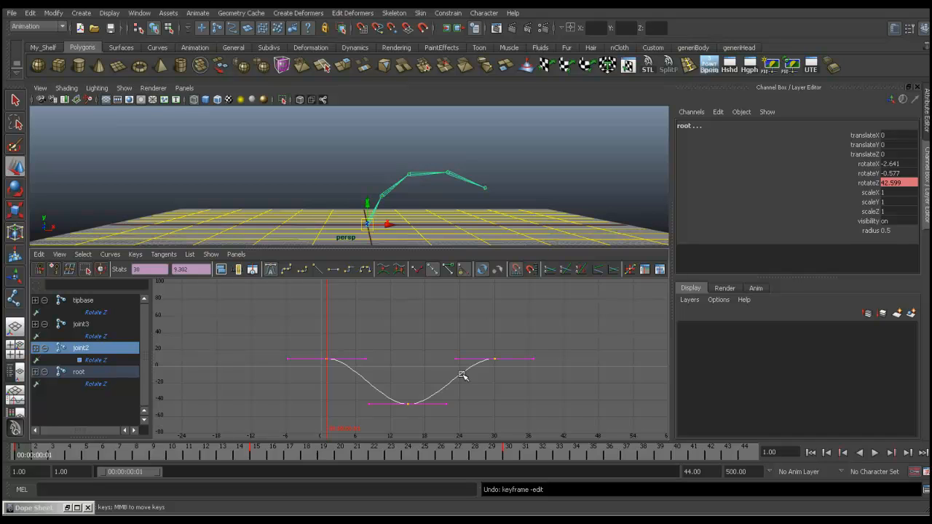
left_click(140, 14)
mouse_move(175, 53)
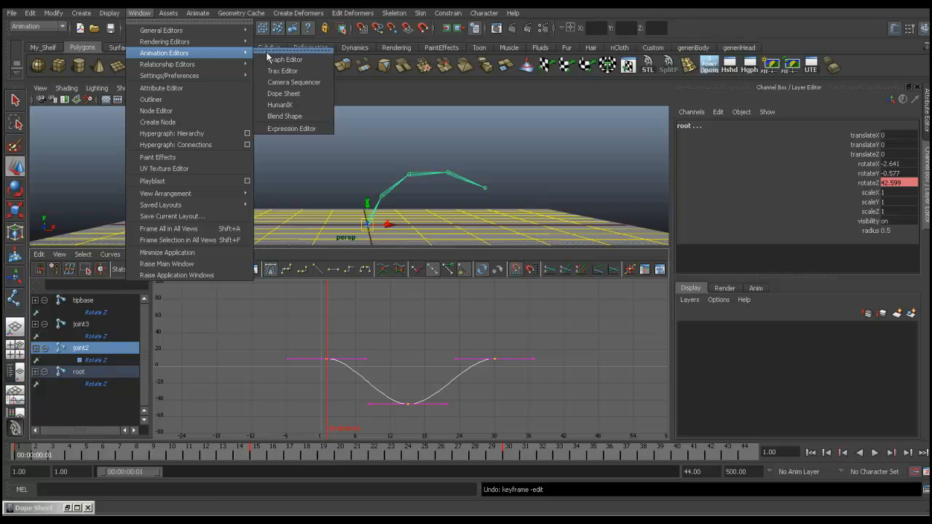
left_click(292, 94)
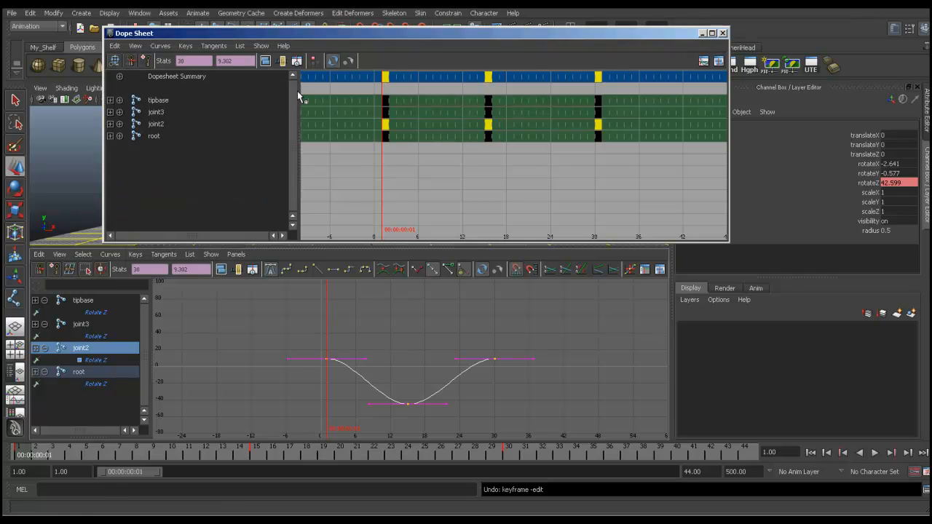
left_click_drag(435, 33, 427, 15)
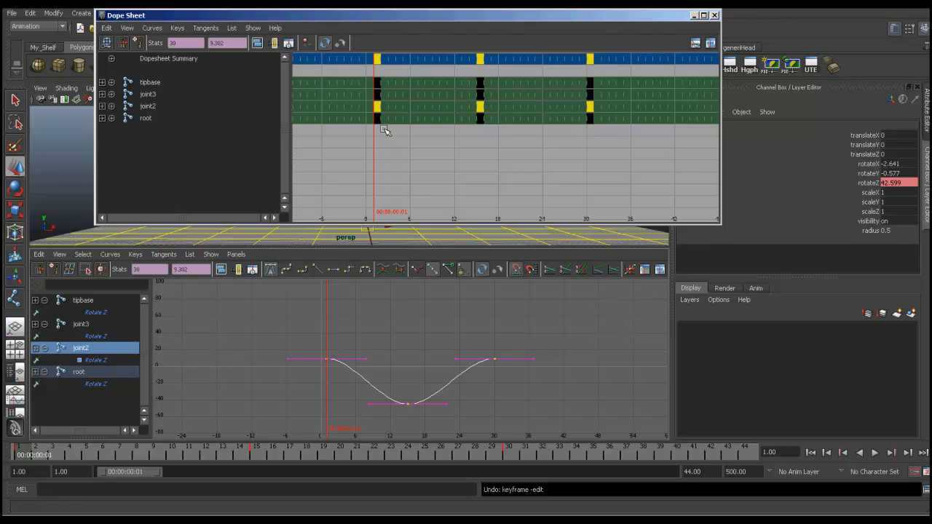
Try to shift joint2's keys 6 frames later in the Dope Sheet, and undo back to the keys of all four joints
middle_click_drag(379, 109, 383, 98)
middle_click_drag(391, 97, 422, 98)
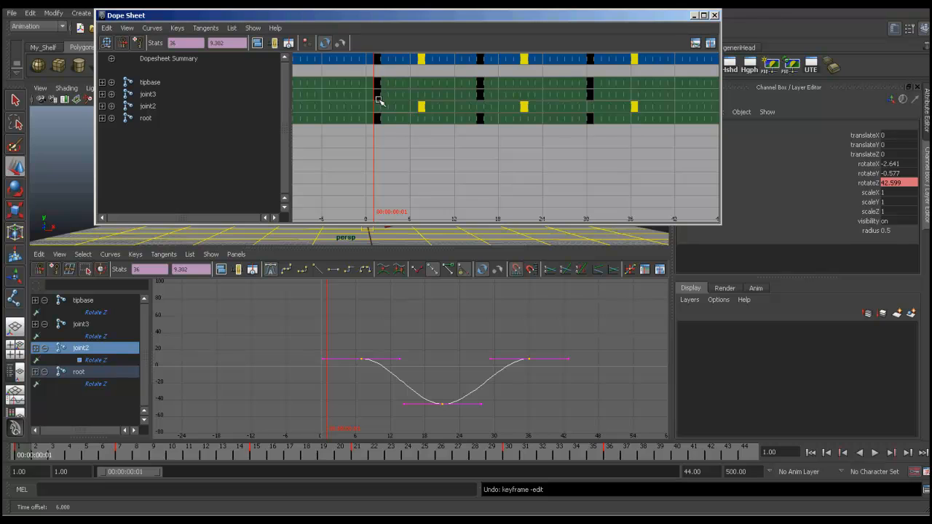
key("ctrl+z")
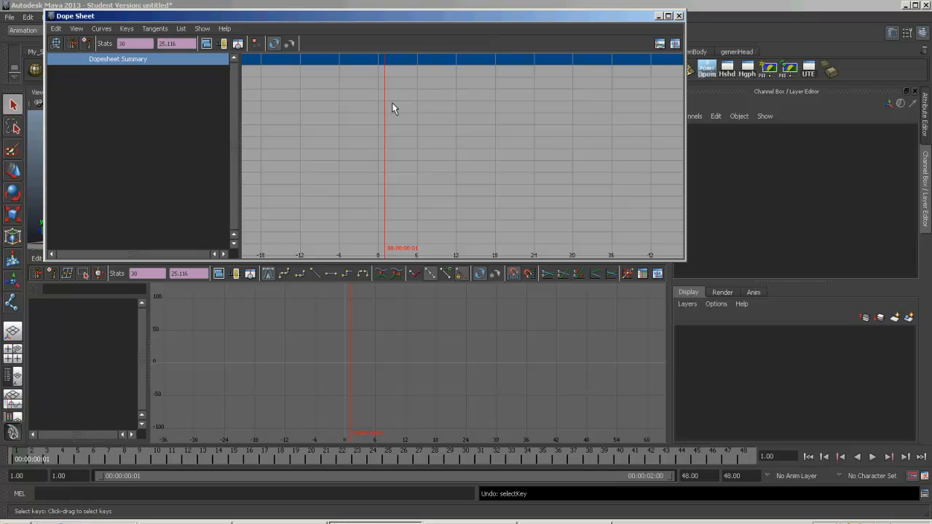
key("ctrl+z")
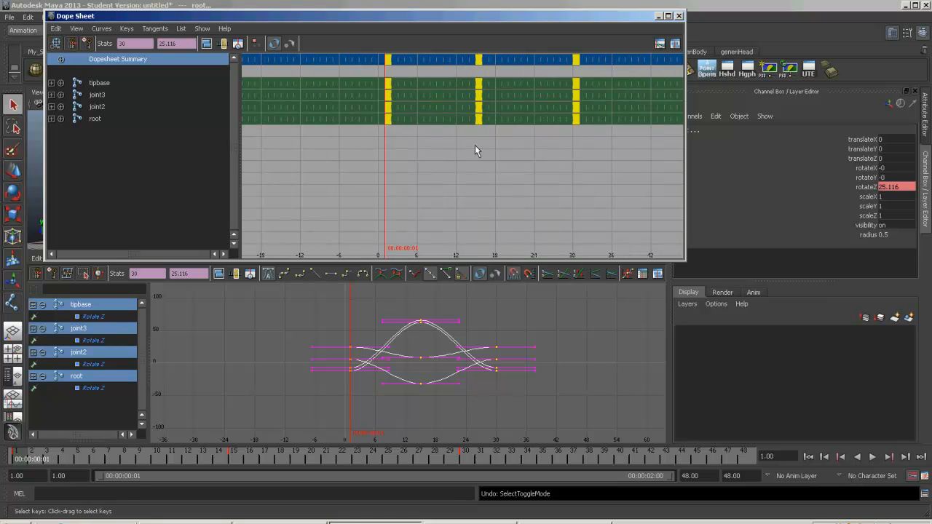
Try to move all four joints' keys 10 frames later, undo the move, and try to scale the keys' timing
scroll(471, 152, "down", 3)
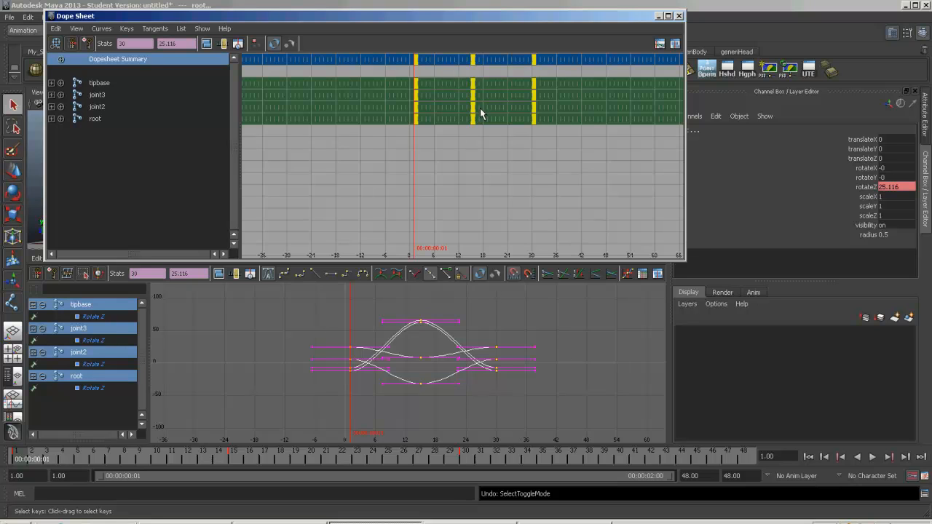
key("w")
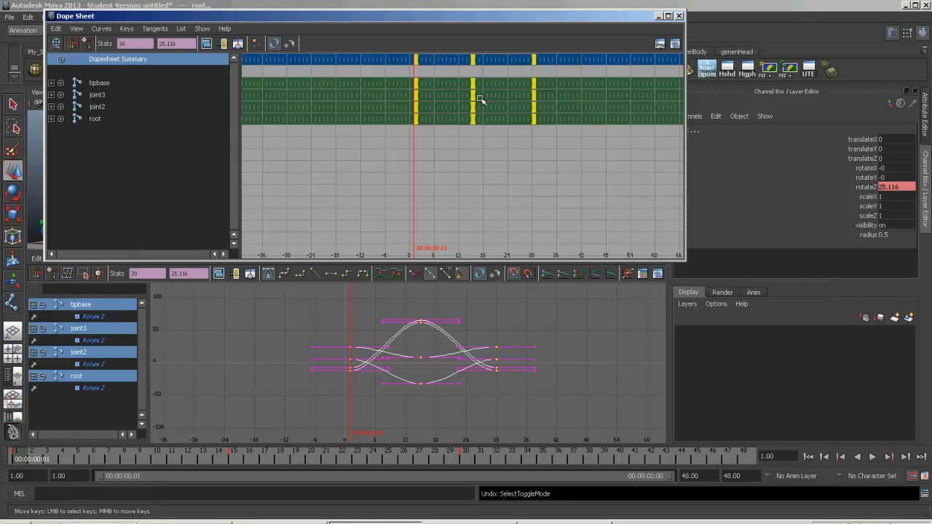
middle_click_drag(475, 93, 517, 92)
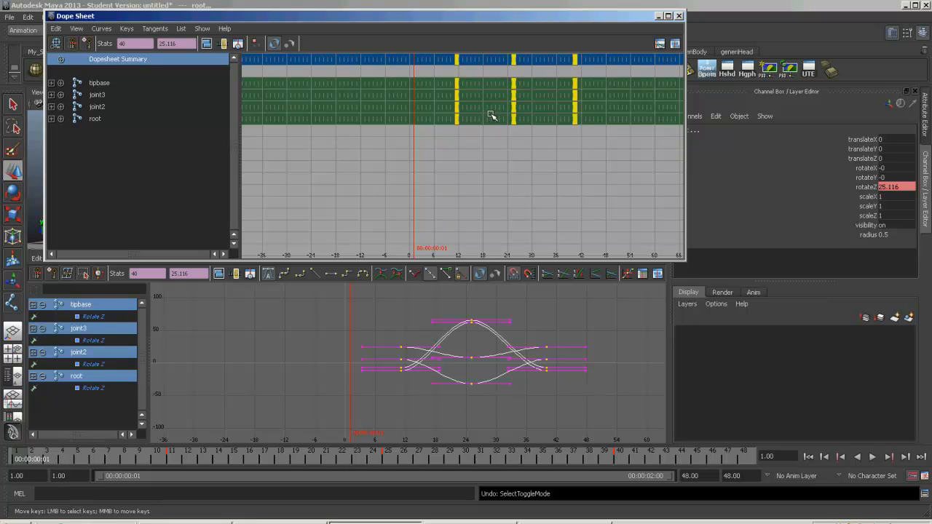
key("ctrl+z")
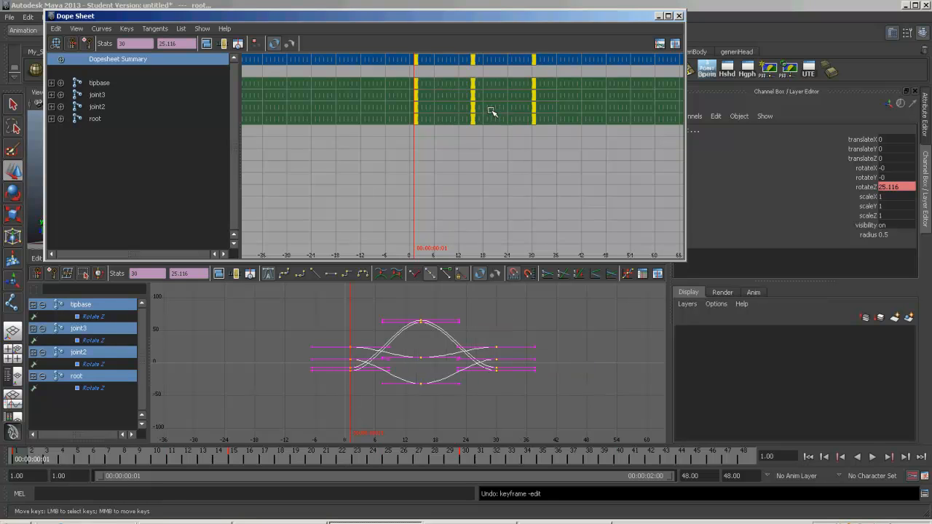
key("r")
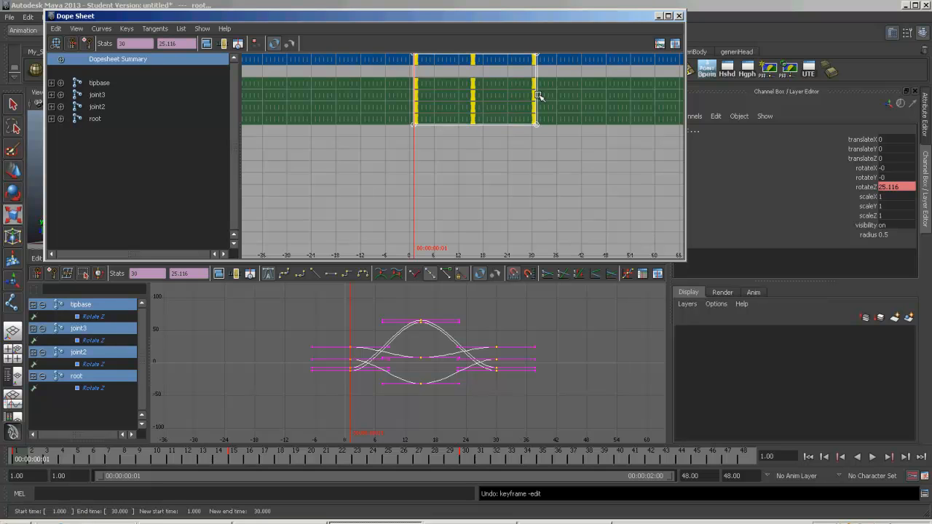
mouse_move(536, 107)
left_mouse_down()
mouse_move(648, 106)
mouse_move(463, 107)
mouse_move(664, 107)
mouse_move(536, 106)
left_mouse_up()
Shift the keys of joint2, joint3 and tipbase 4 frames later in the Dope Sheet so they start at frame 5
left_click_drag(99, 110, 106, 85)
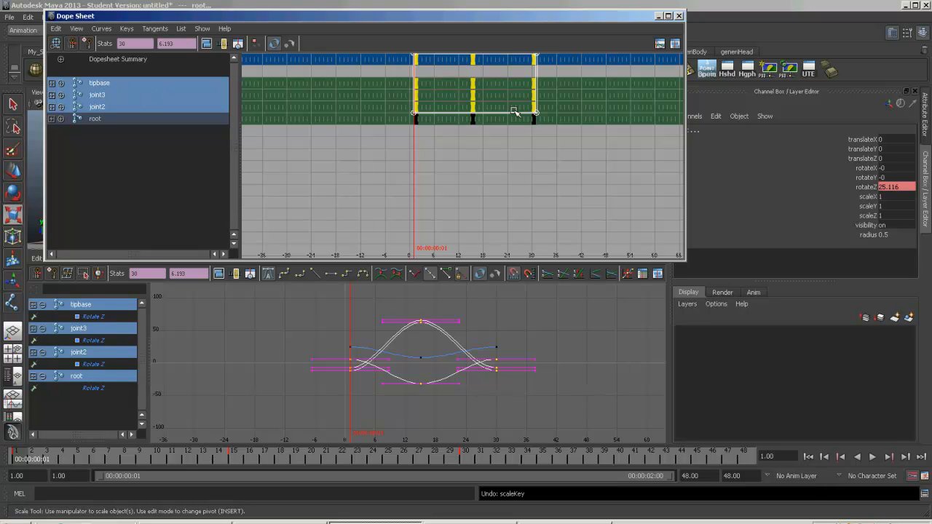
scroll(480, 151, "up", 4)
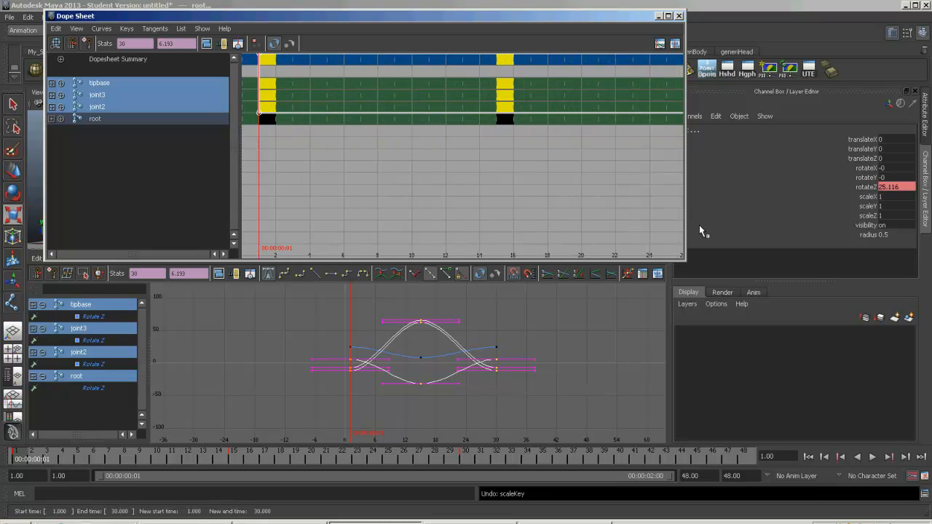
left_click_drag(685, 223, 914, 225)
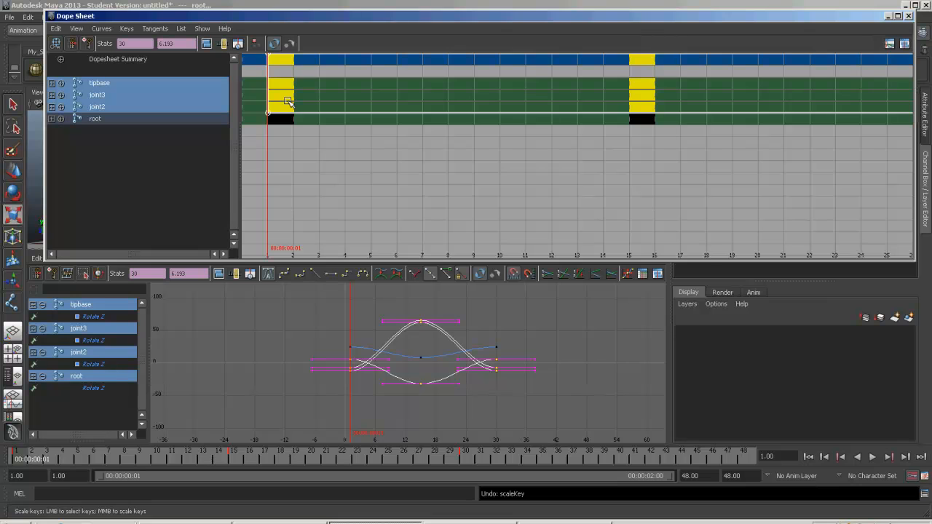
key("w")
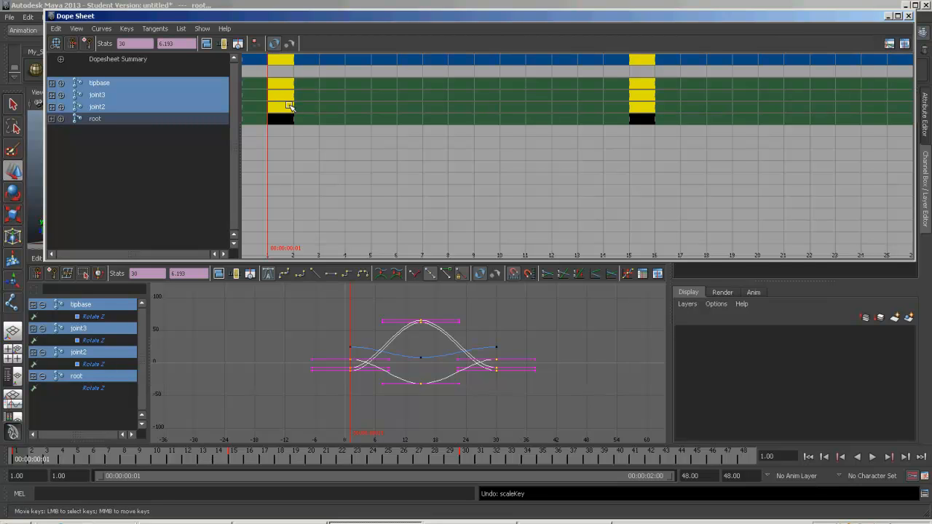
middle_click_drag(288, 107, 388, 109)
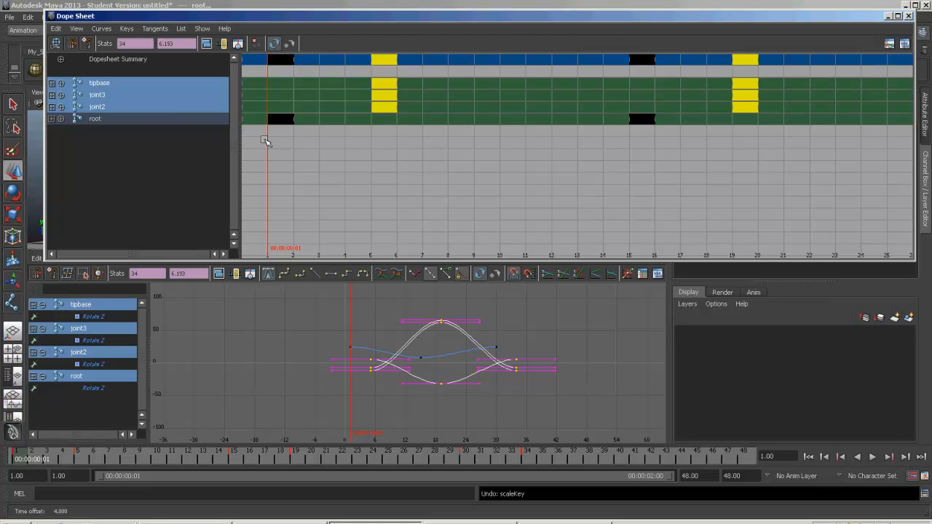
Shift the joint3 and tipbase keys 5 frames later to start at frame 10, and tipbase alone another 4 to start at frame 14
left_click(103, 110, "ctrl")
left_click_drag(385, 98, 502, 97)
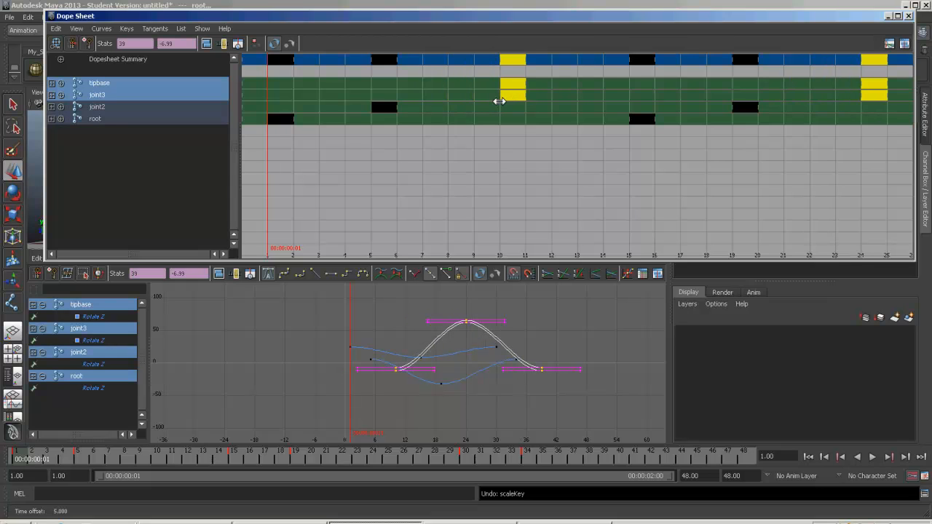
left_click(102, 95, "ctrl")
left_click_drag(518, 85, 618, 90)
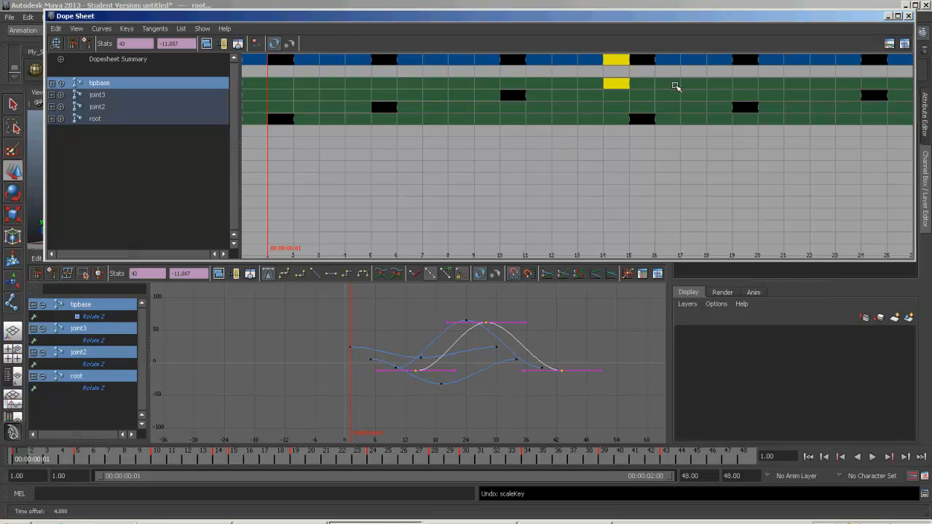
Minimize the Dope Sheet and scrub the animation to frame 25 to examine the chain's staggered swing from a wider, higher view
left_click(888, 16)
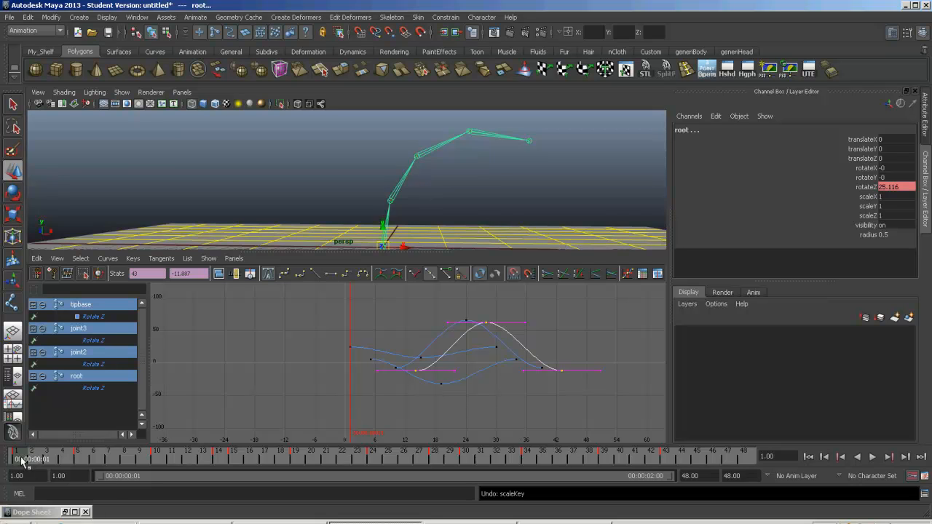
key("alt+v")
left_click_drag(44, 460, 387, 466)
scroll(483, 201, "down", 2)
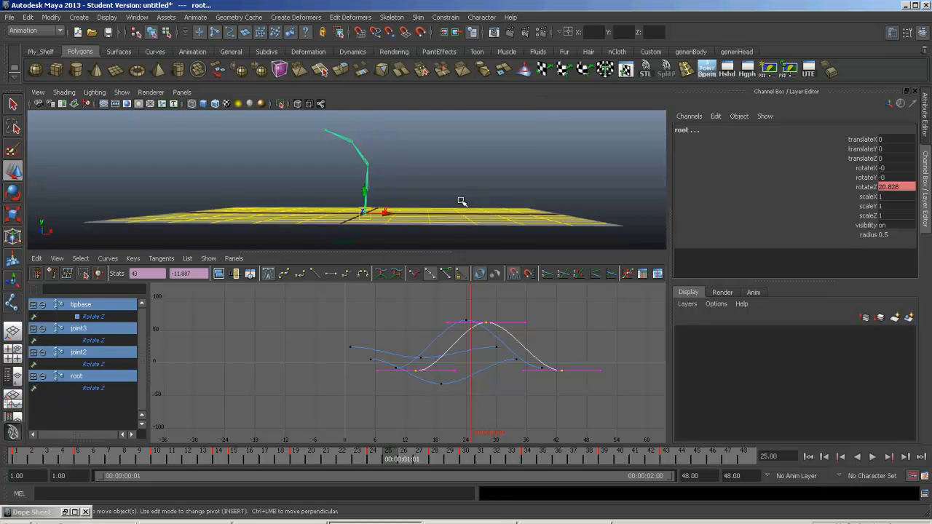
scroll(466, 201, "down", 3)
left_click_drag(439, 190, 378, 209, "alt")
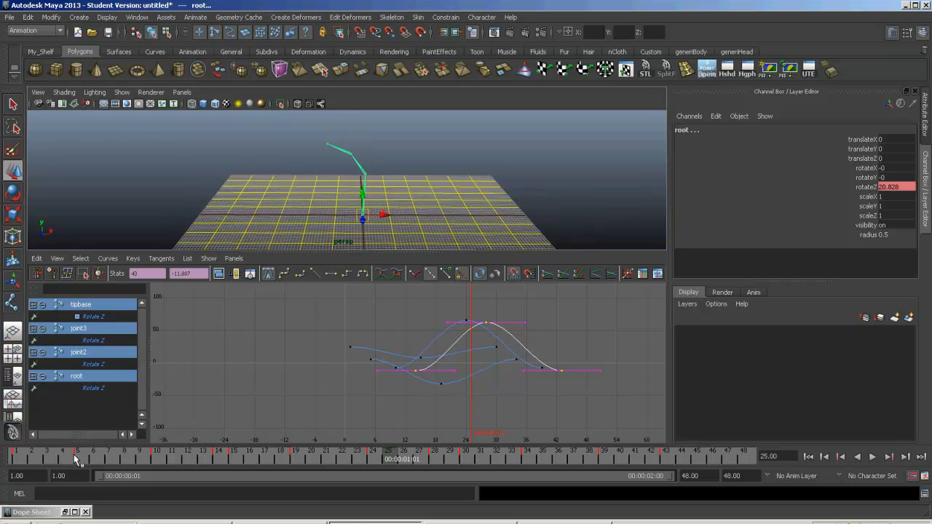
Play the chain animation from frame 1 and scrub through its early frames to examine the staggered swing
key("alt+v")
left_click_drag(106, 457, 52, 411)
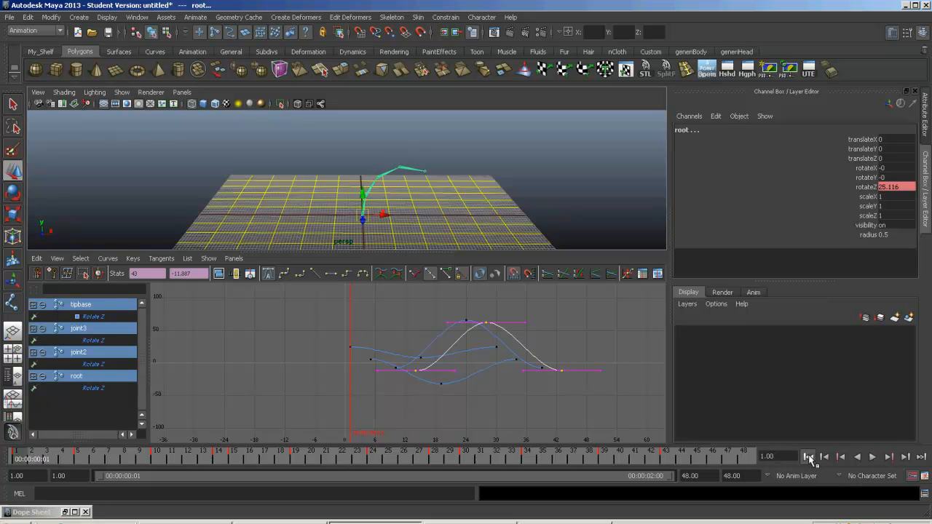
left_click(872, 456)
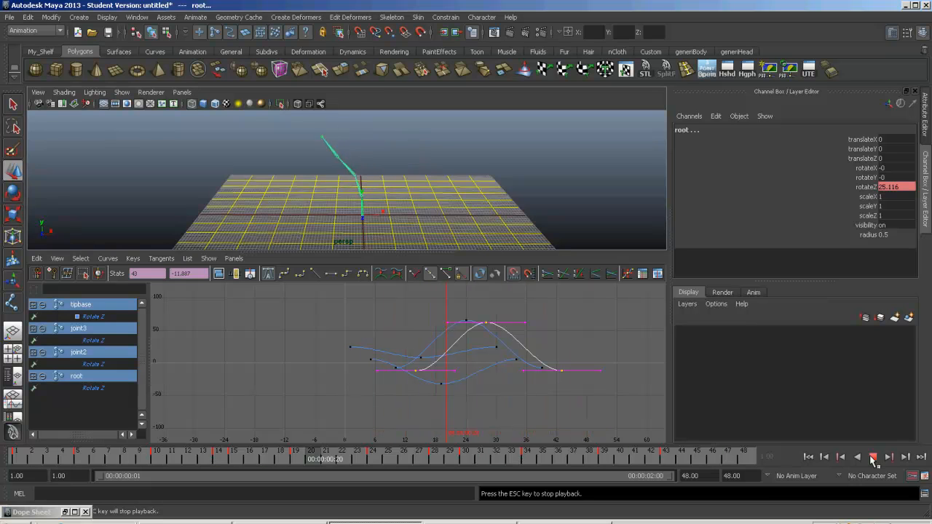
left_click(872, 456)
mouse_move(66, 457)
left_mouse_down()
mouse_move(11, 451)
mouse_move(150, 441)
mouse_move(674, 462)
mouse_move(462, 471)
mouse_move(38, 437)
left_mouse_up()
Raise the root's first and last Rotate Z keys to about 46.8 on its curve and play back the swing
left_click(78, 376)
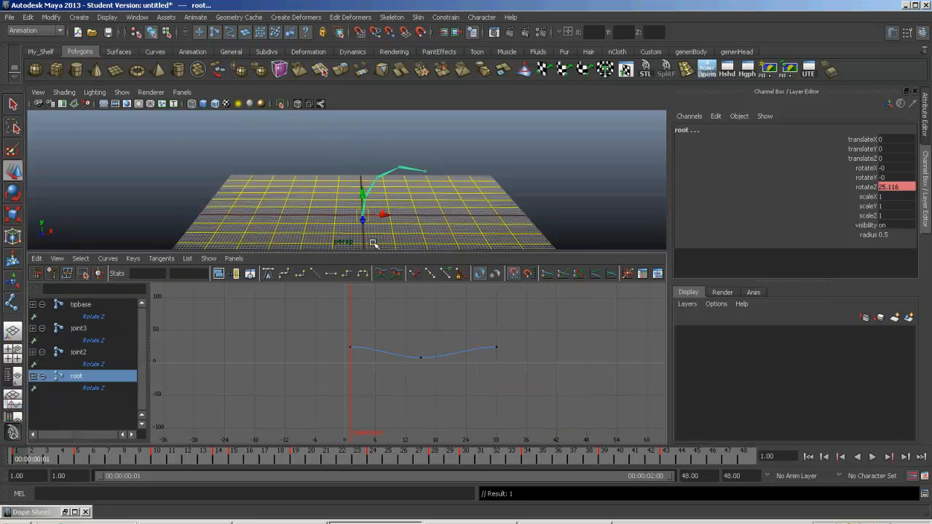
left_click(348, 350)
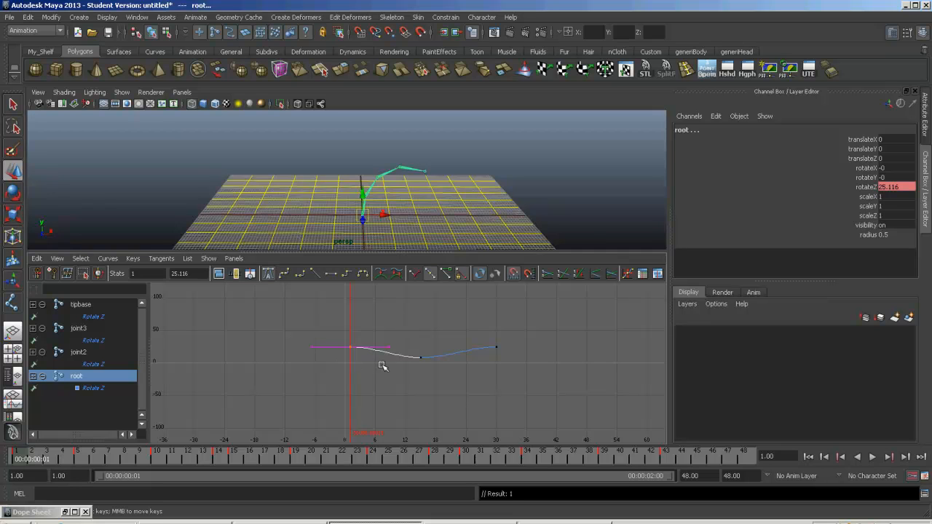
left_click(495, 347, "shift")
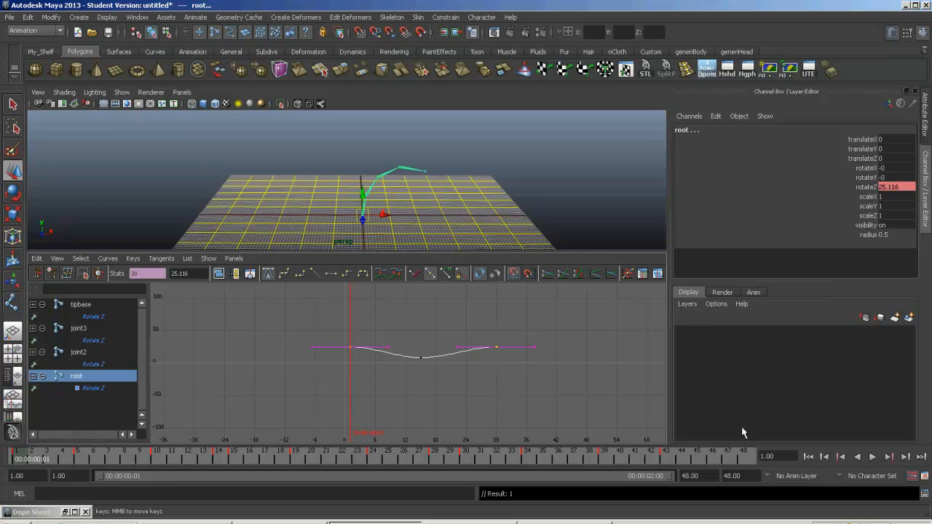
left_click(840, 457)
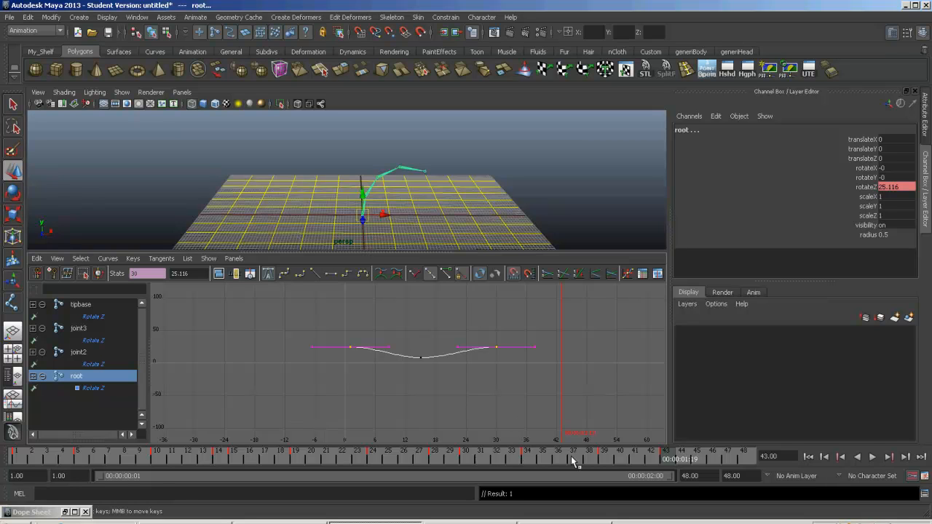
left_click(810, 457)
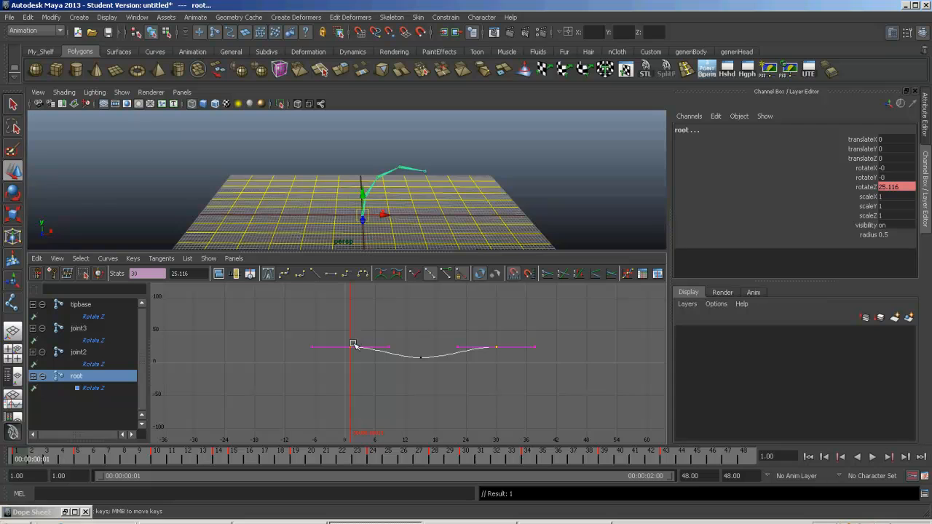
key("f")
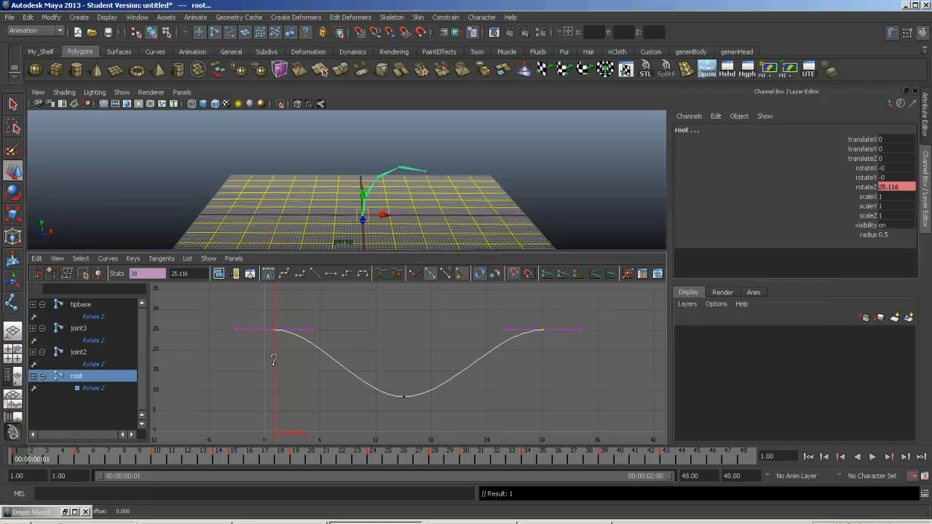
middle_click_drag(273, 360, 275, 325)
scroll(445, 351, "down", 5)
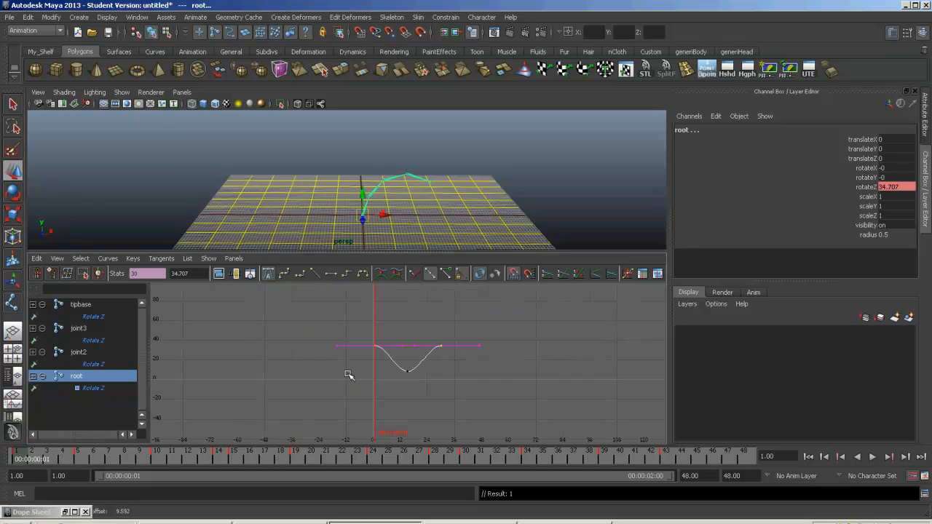
mouse_move(371, 370)
middle_mouse_down()
mouse_move(375, 349)
mouse_move(374, 360)
middle_mouse_up()
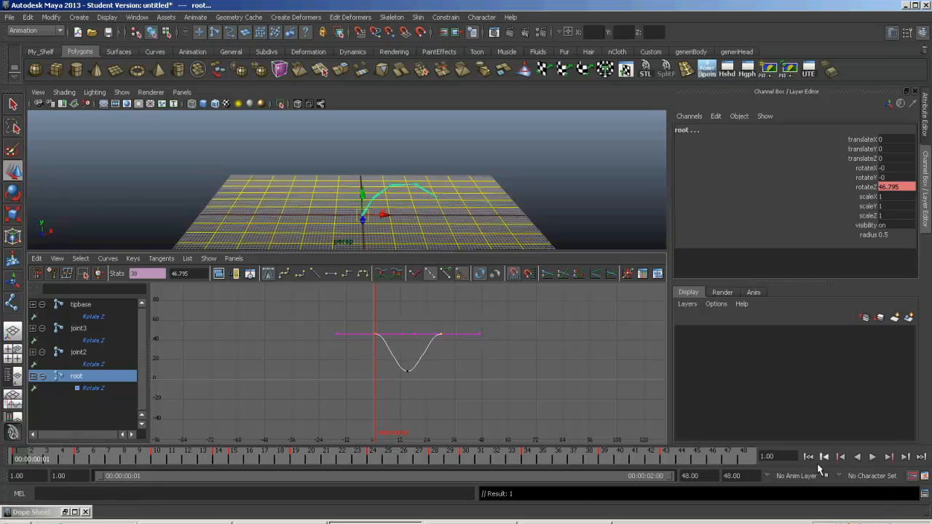
left_click(872, 456)
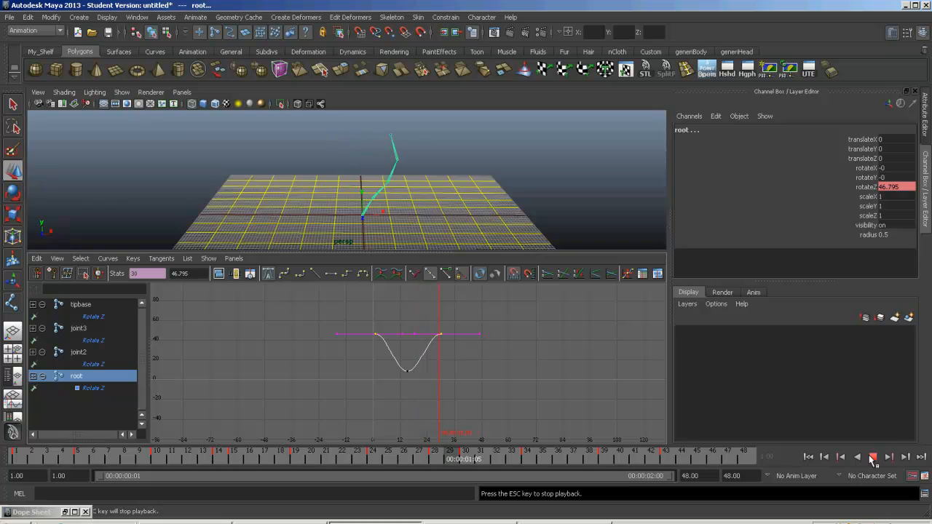
left_click(872, 457)
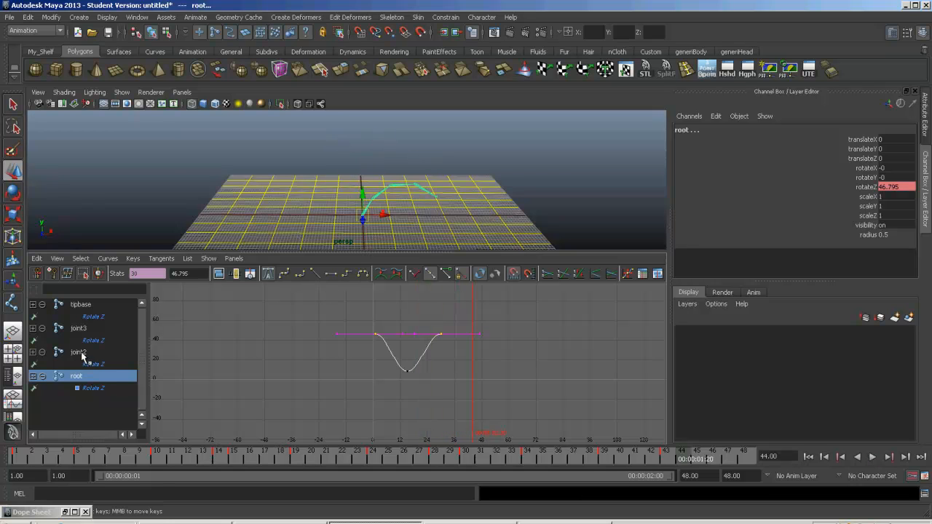
Raise joint2's first and last Rotate Z keys to about 24.3 on its curve
left_click(79, 352)
left_click_drag(366, 358, 504, 383)
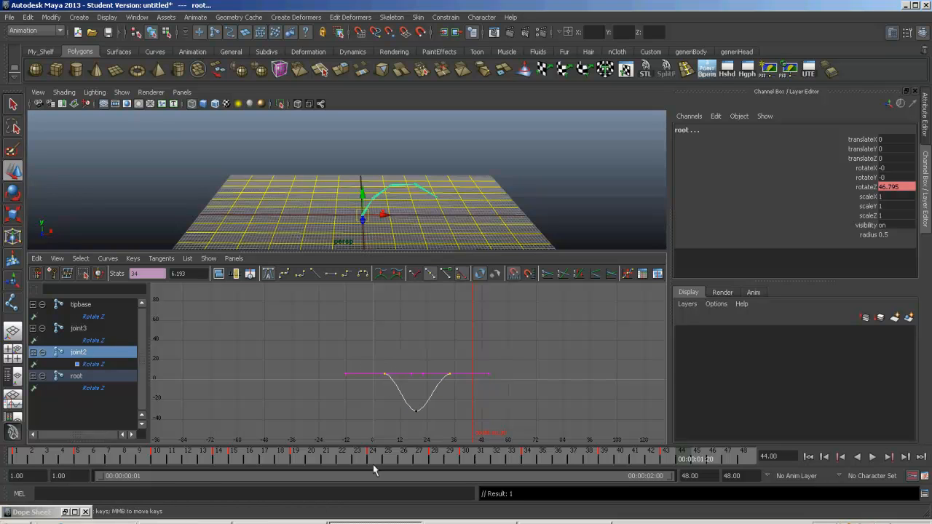
left_click(85, 459)
mouse_move(85, 461)
left_mouse_down()
mouse_move(52, 449)
mouse_move(112, 452)
mouse_move(92, 451)
left_mouse_up()
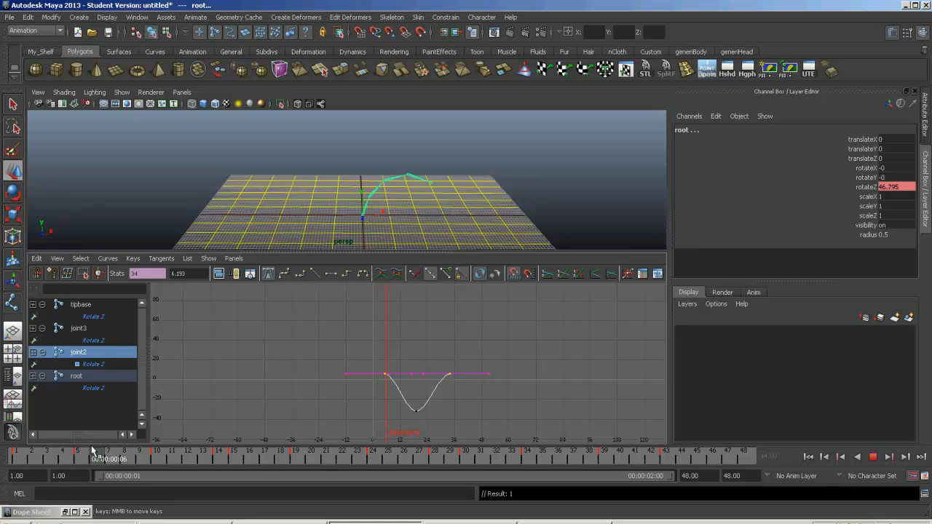
left_click_drag(515, 350, 367, 384)
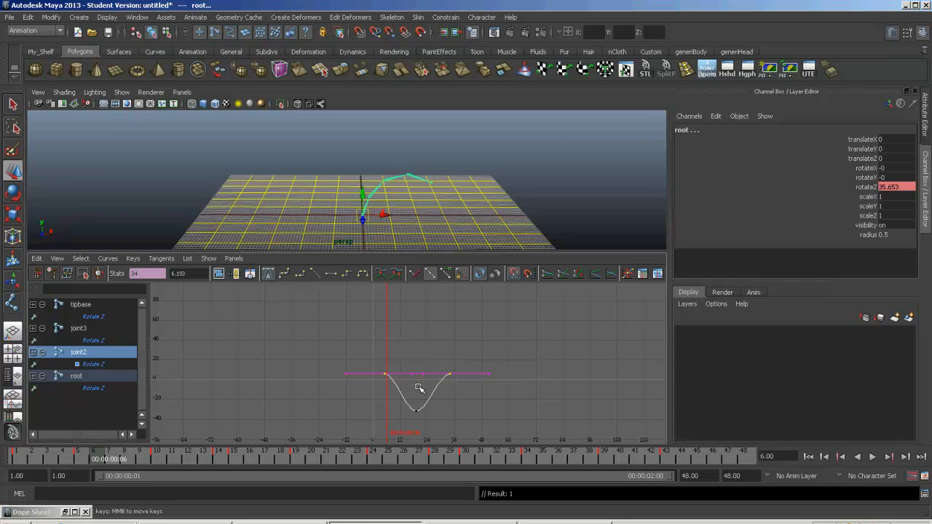
middle_click_drag(532, 399, 532, 381)
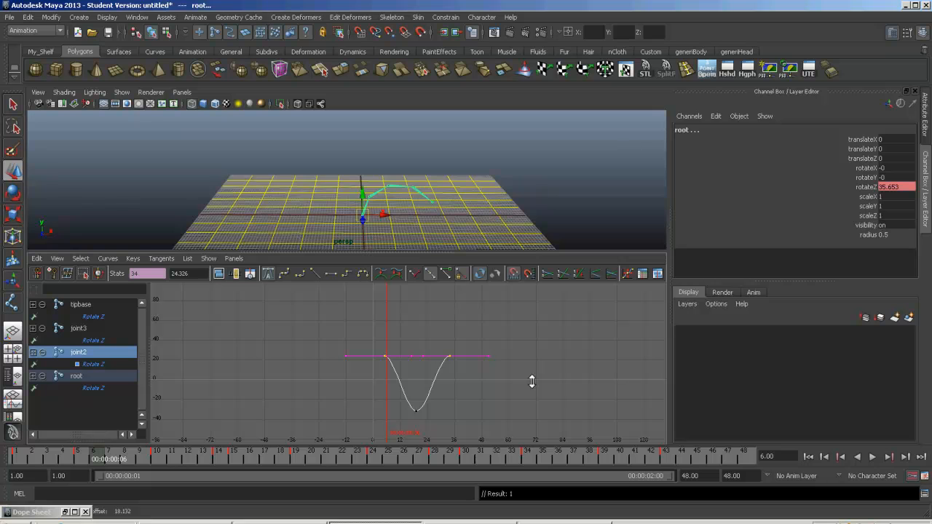
Go to frame 19 and lower joint2's middle Rotate Z key to about -64.2
left_click_drag(109, 459, 290, 468)
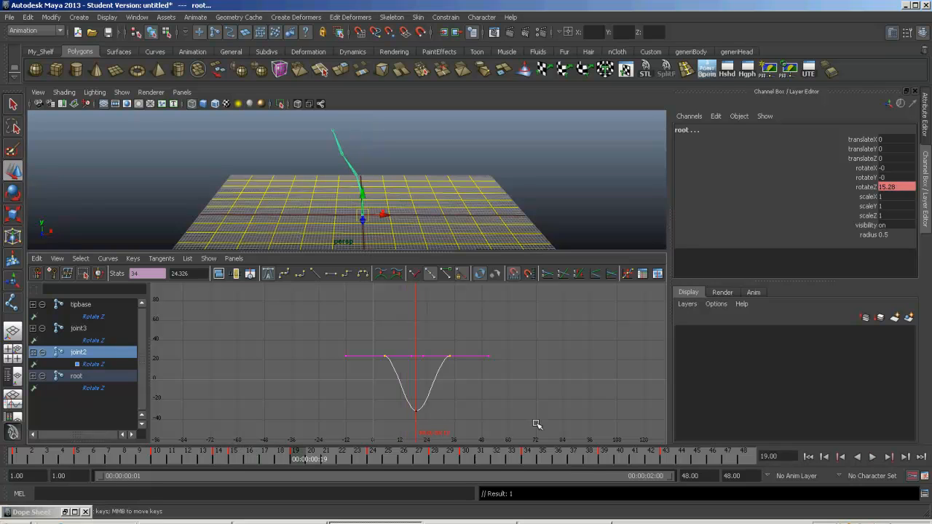
left_click(393, 423)
left_click_drag(402, 403, 466, 431)
scroll(503, 398, "down", 2)
middle_click_drag(487, 403, 489, 422, "shift")
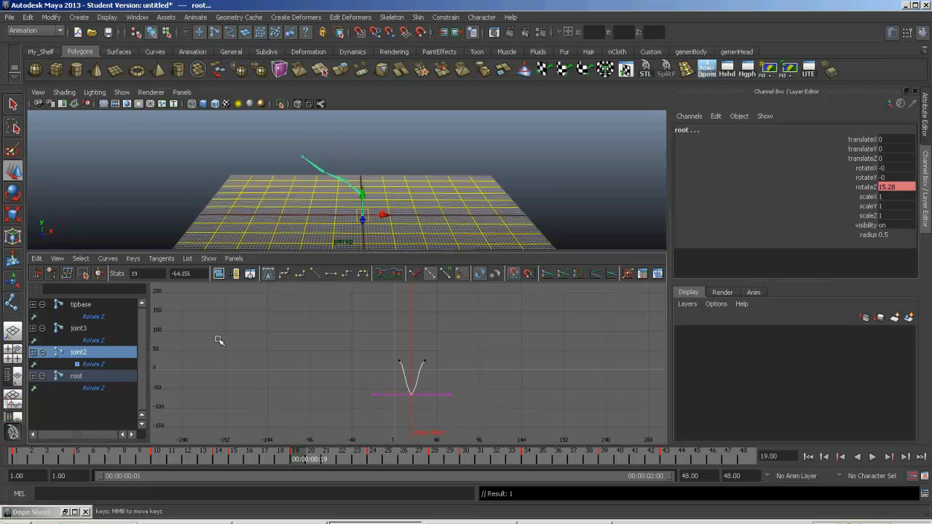
Raise joint3's middle Rotate Z key at frame 24 to about 90.7, undoing the first attempt
left_click(78, 328)
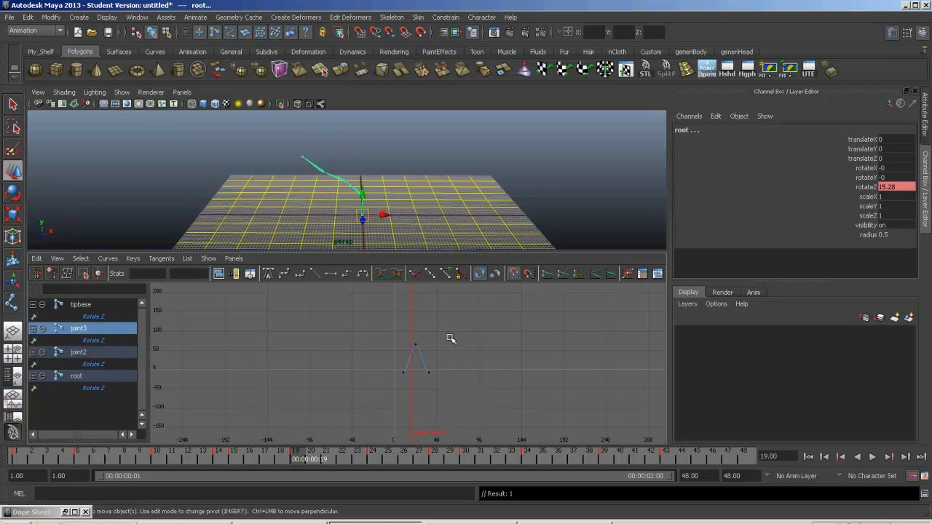
left_click_drag(393, 349, 435, 335)
middle_click_drag(489, 351, 494, 324, "shift")
key("ctrl+z")
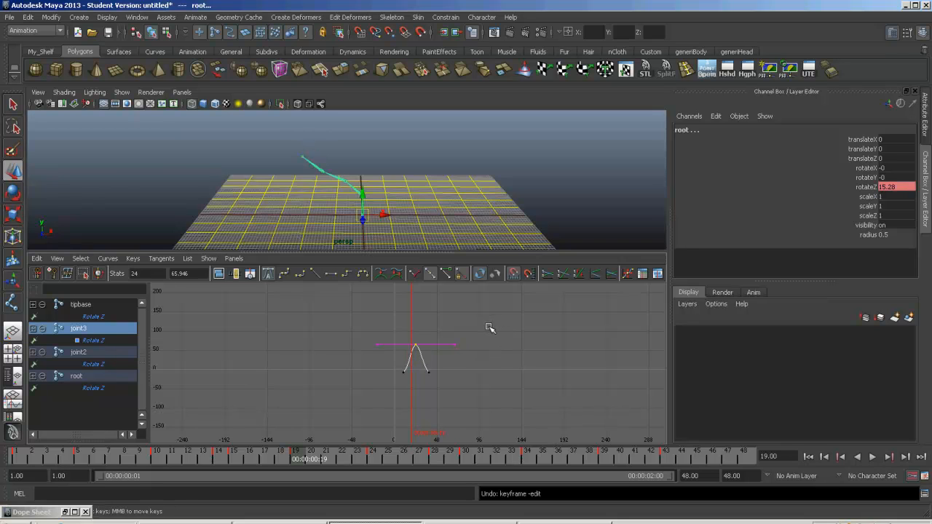
mouse_move(423, 376)
middle_mouse_down("shift")
mouse_move(427, 364)
mouse_move(427, 373)
middle_mouse_up("shift")
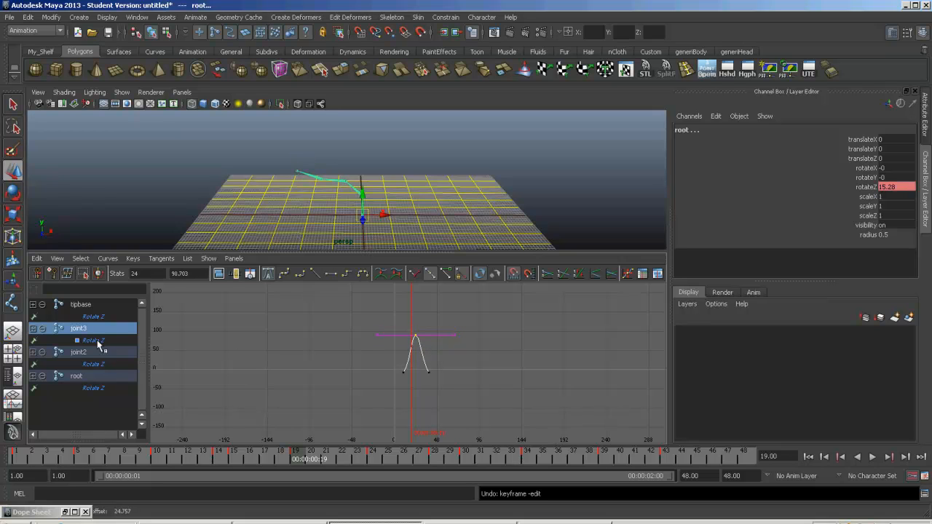
Raise tipbase's middle Rotate Z key at frame 28 to about 193.9 and play the animation from the start
left_click(82, 306)
left_click_drag(502, 354, 385, 343)
middle_click_drag(490, 356, 496, 304, "shift")
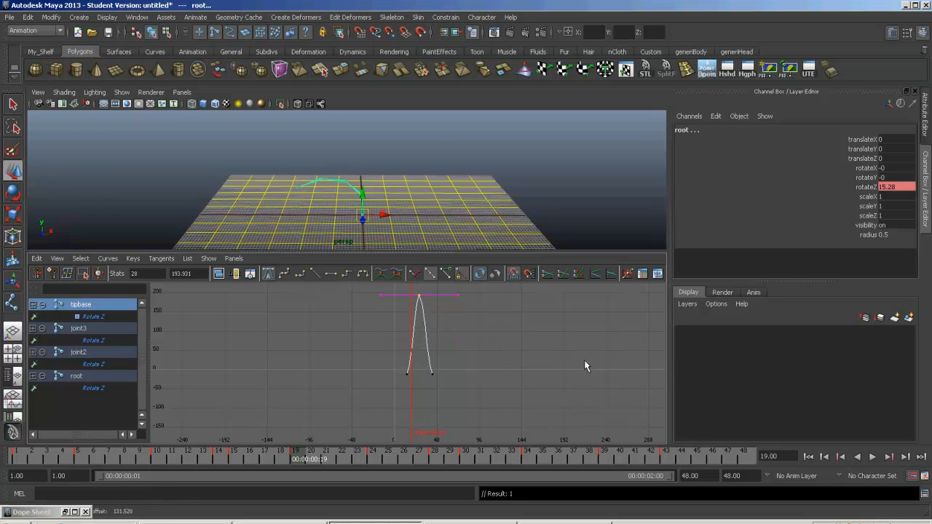
left_click(824, 458)
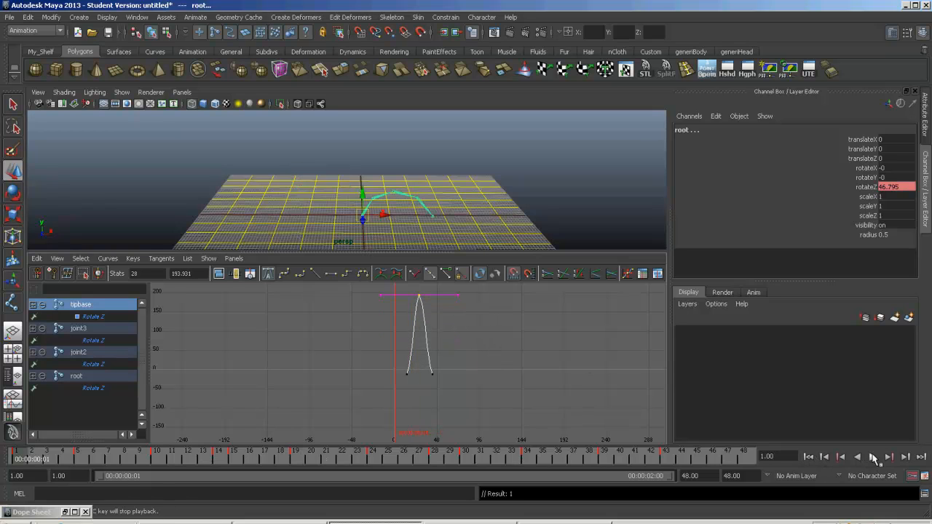
left_click(873, 457)
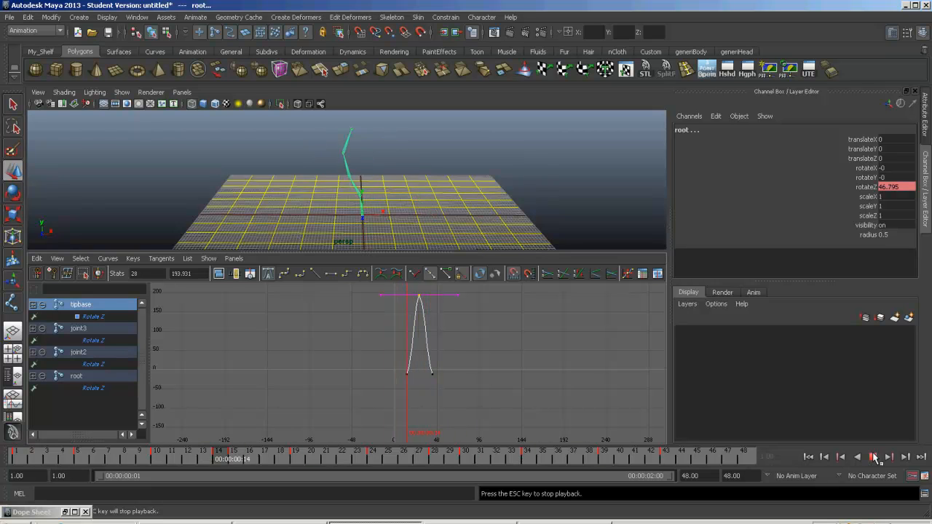
left_click(873, 457)
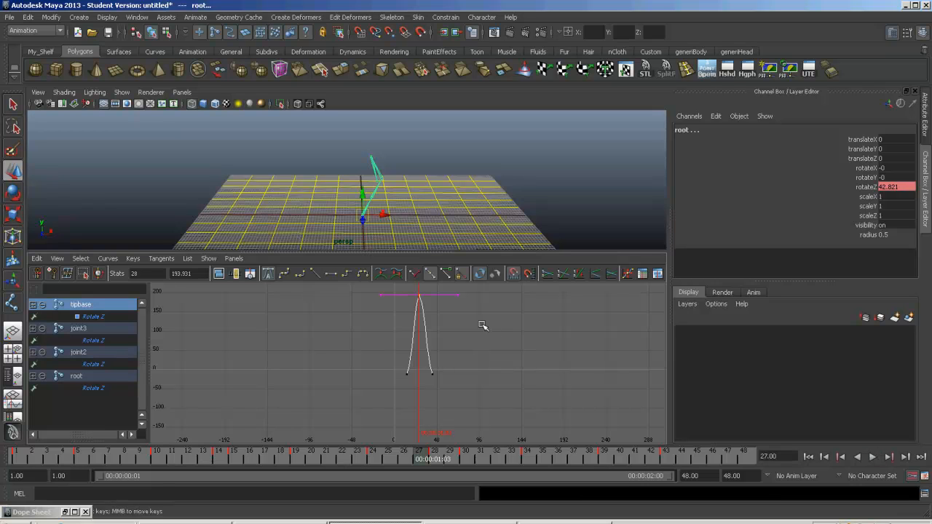
Lower tipbase's middle Rotate Z key to about 84.1 and replay the animation to review the swing
middle_click_drag(484, 319, 489, 368)
left_click(808, 457)
left_click(872, 456)
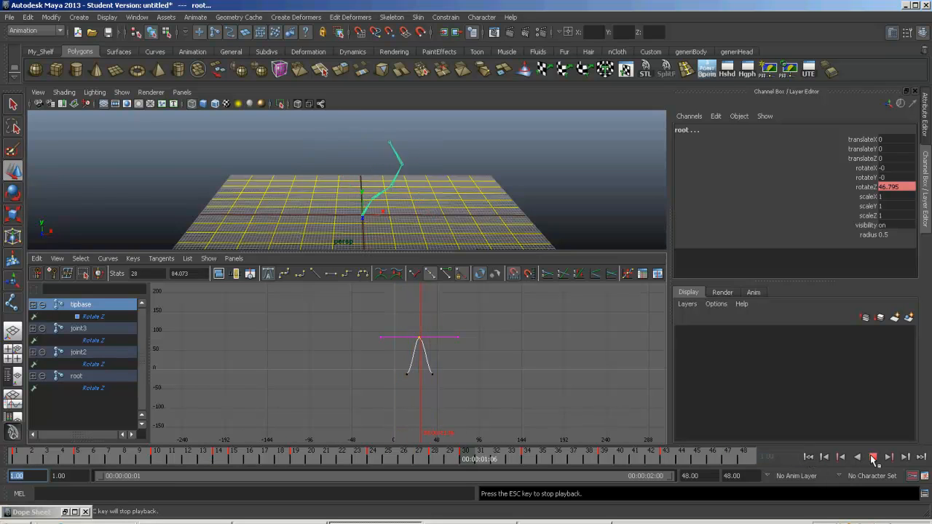
left_click(873, 456)
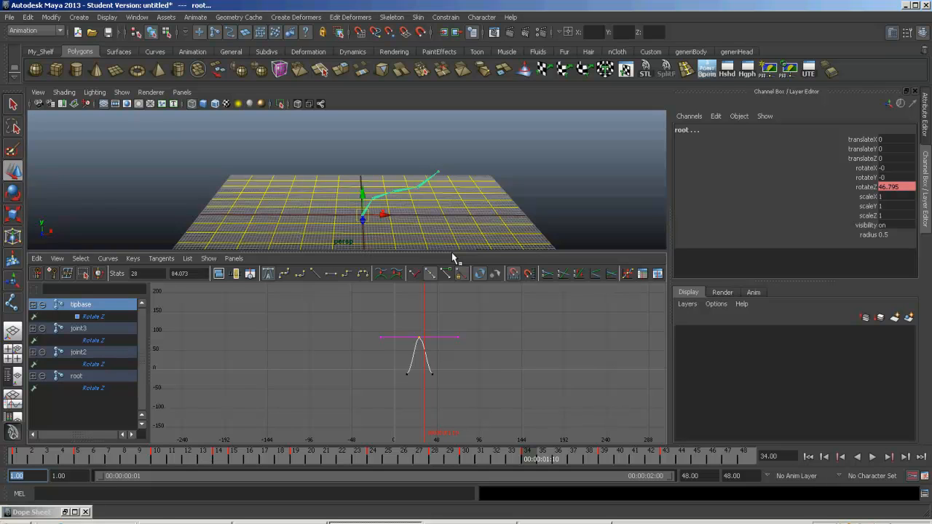
left_click(873, 456)
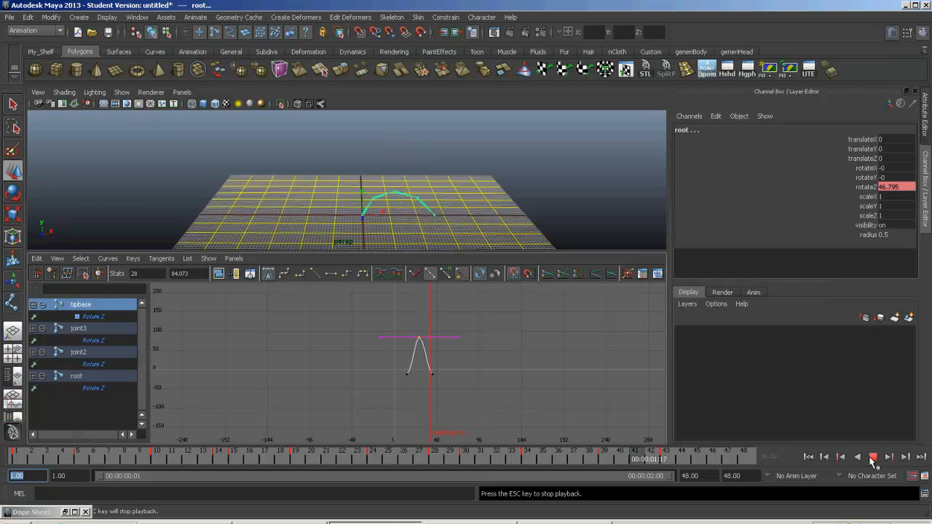
left_click(873, 456)
key("alt+v")
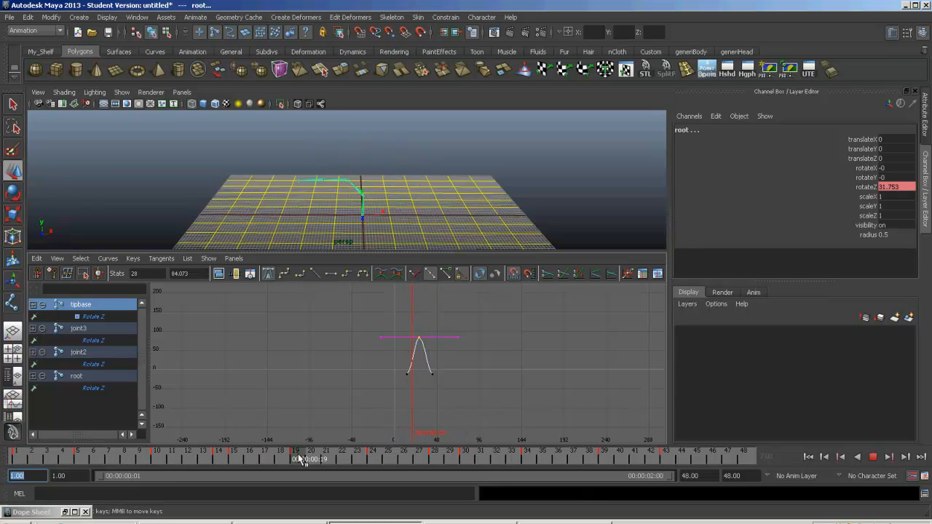
key("alt+v")
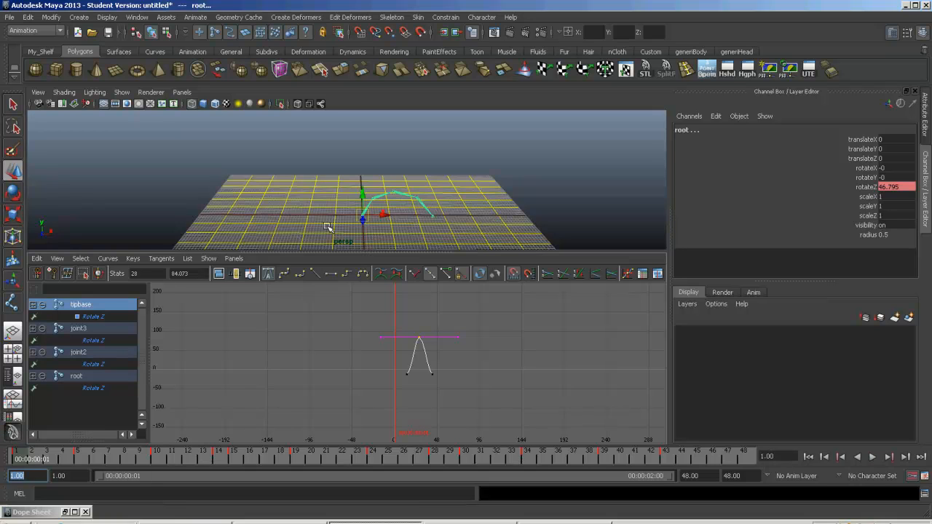
Lower the root's first and last Rotate Z keys to about 33.7 and scrub to frame 15 to check the pose
left_click(79, 377)
left_click_drag(370, 333, 466, 354)
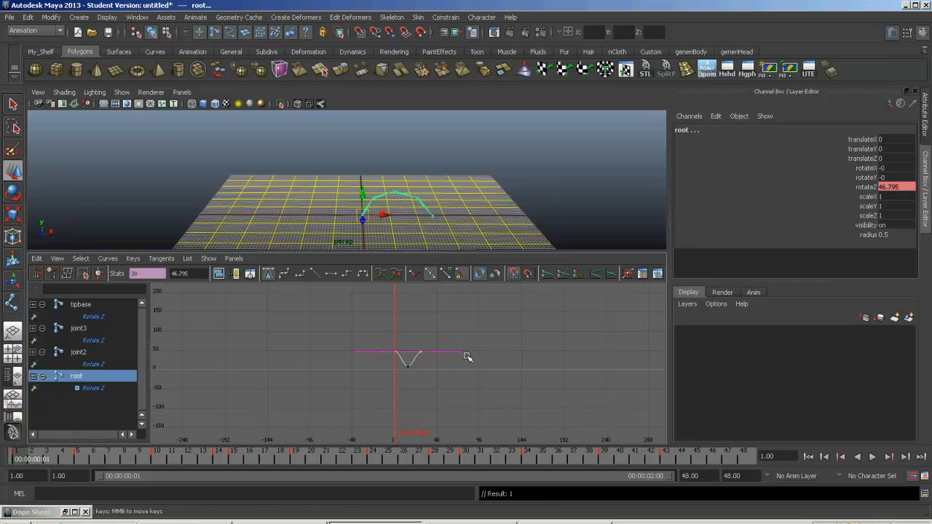
key("f")
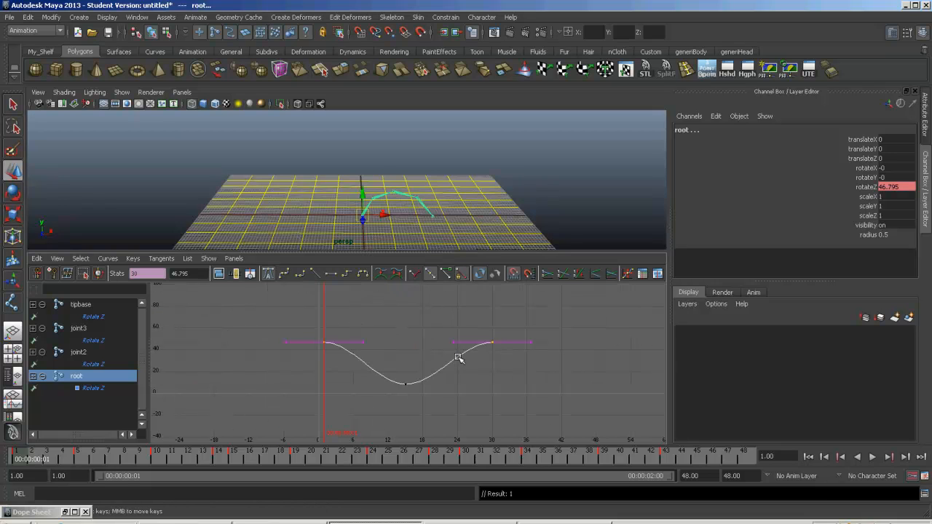
middle_click_drag(529, 366, 530, 386)
mouse_move(175, 460)
left_mouse_down()
mouse_move(10, 462)
mouse_move(350, 464)
mouse_move(233, 457)
left_mouse_up()
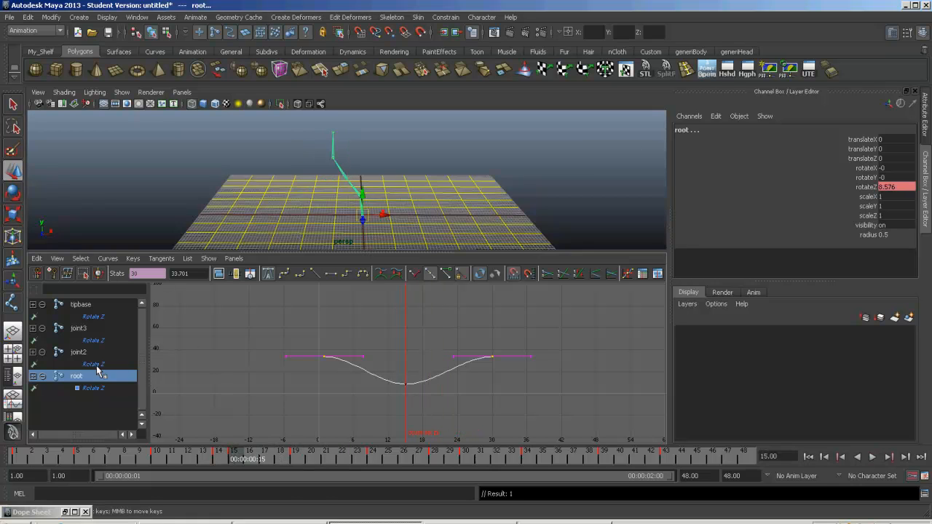
Compare the joints' Rotate Z curves, and move joint2's middle key to frame 20 with a value of about -48.8
left_click(78, 353)
key("f")
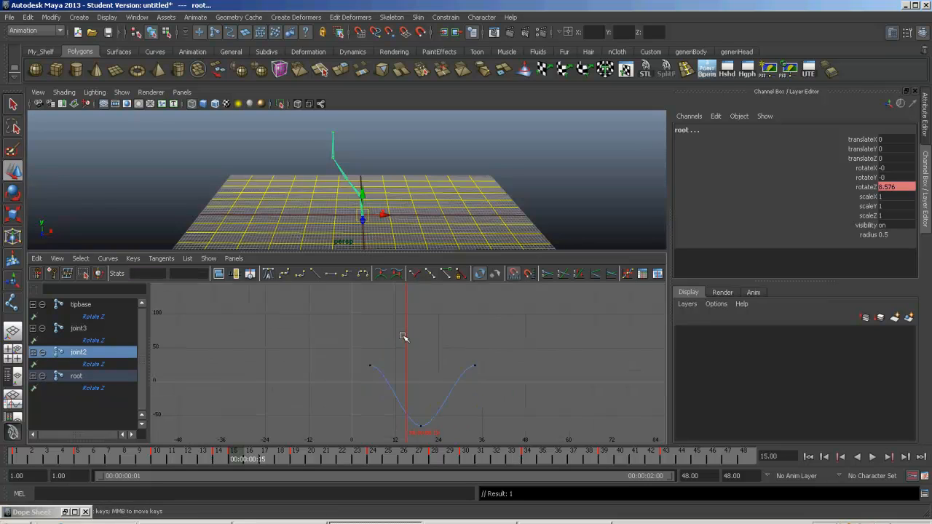
left_click(80, 329)
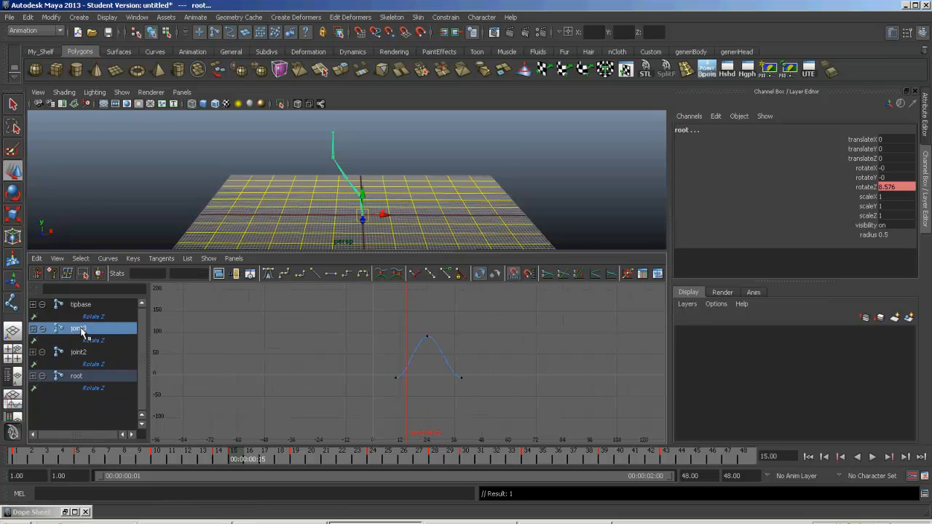
left_click(82, 305)
left_click(86, 329)
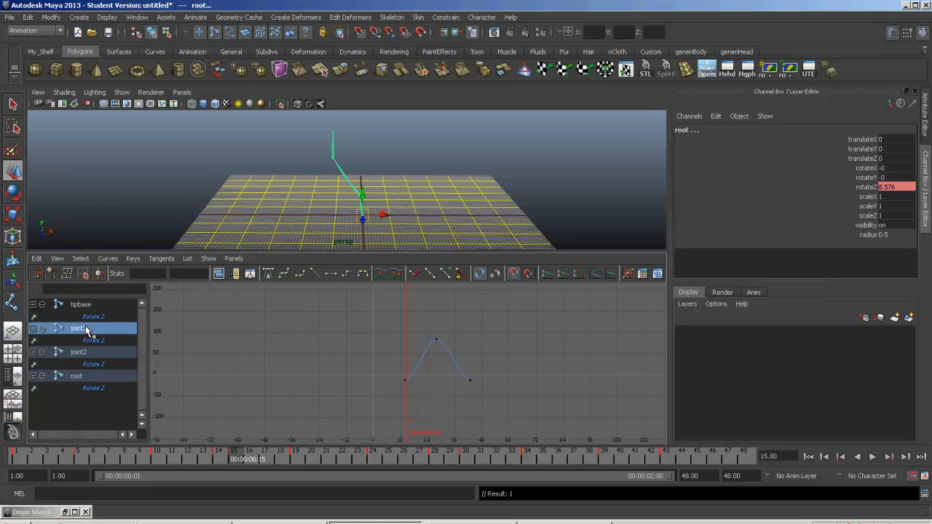
left_click(86, 356)
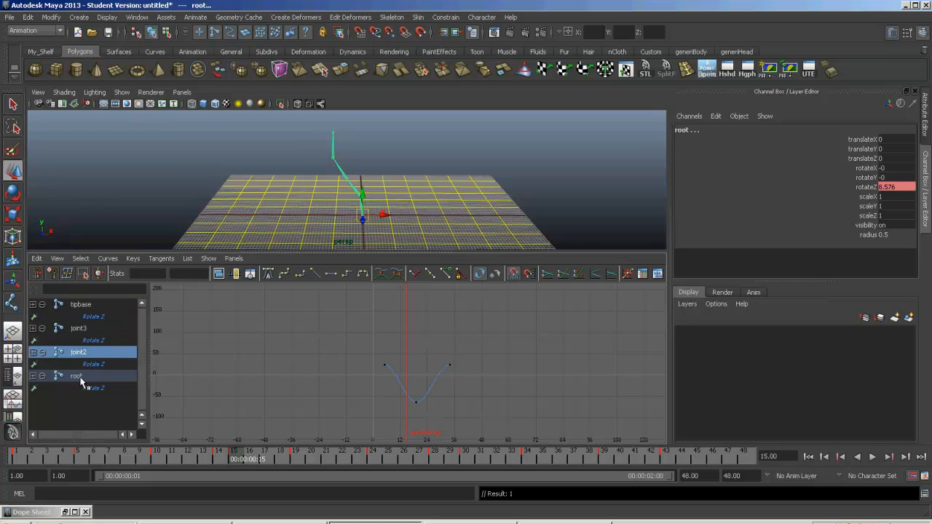
left_click_drag(252, 460, 285, 464)
left_click_drag(391, 398, 468, 420)
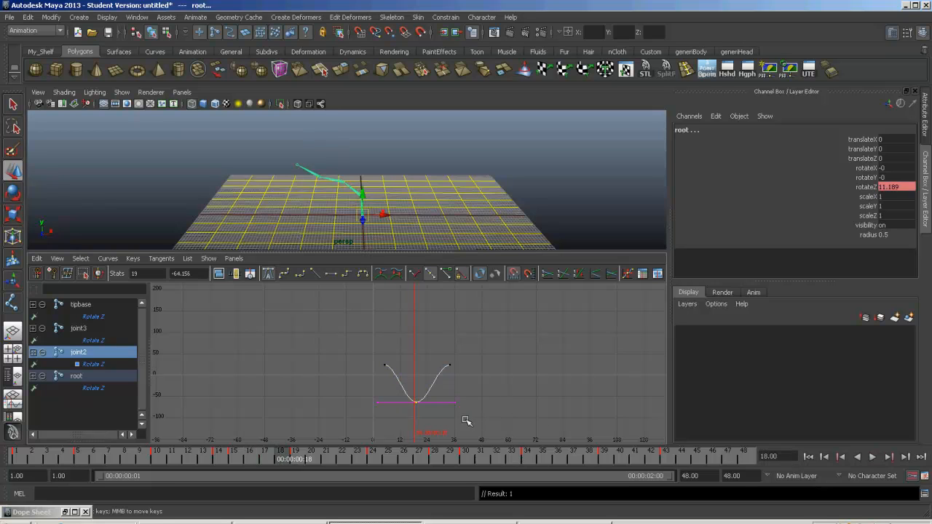
middle_click_drag(471, 413, 471, 402, "shift")
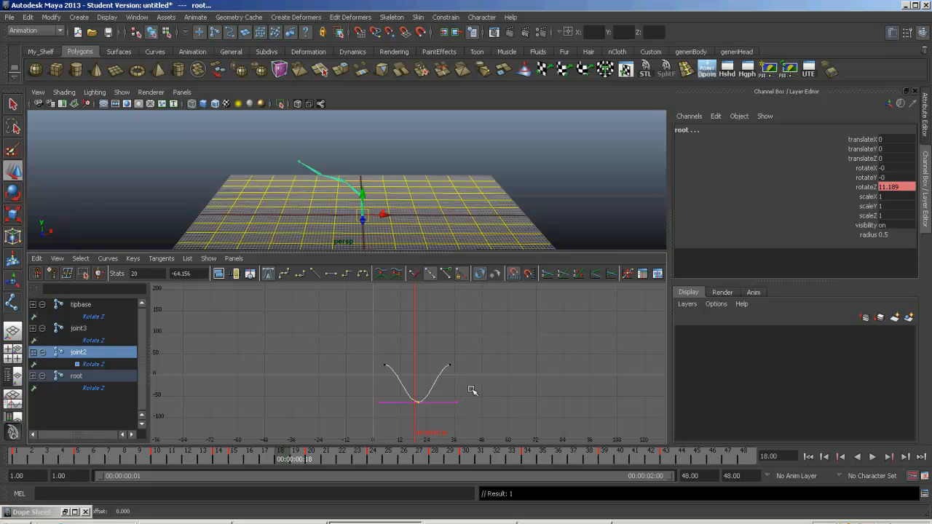
middle_click_drag(466, 404, 468, 402, "shift")
left_click_drag(289, 463, 314, 457)
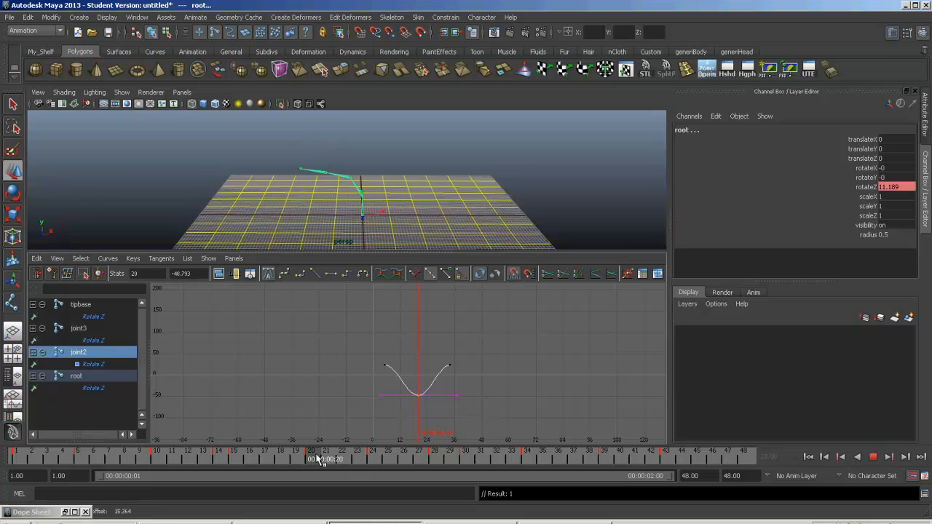
Lower joint3's middle Rotate Z key at frame 24 to about 68.4, undoing the first attempt, and play the animation
left_click(83, 329)
left_click(427, 336)
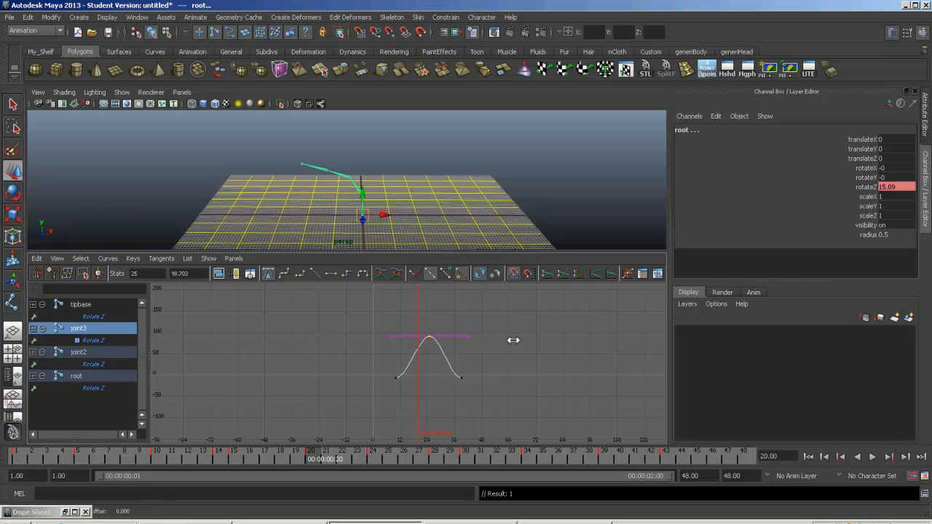
key("ctrl+z")
key("ctrl+z")
key("ctrl+z")
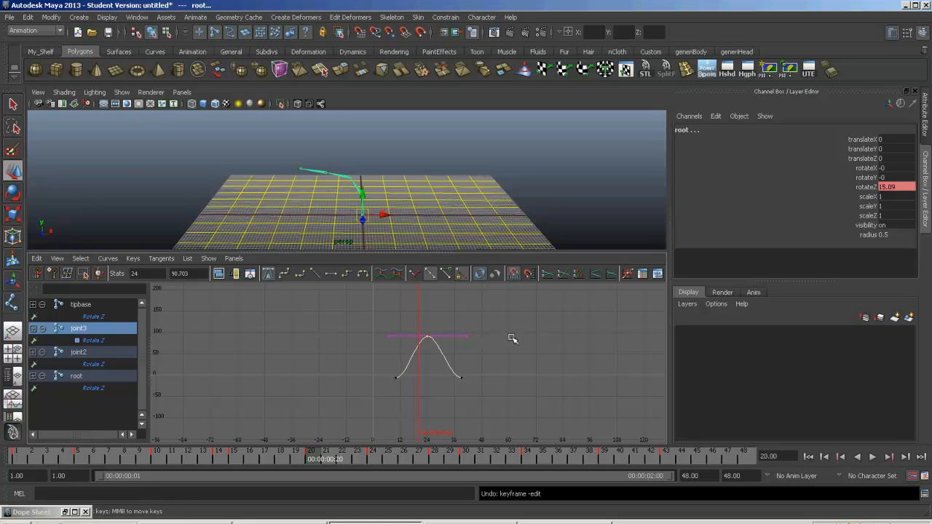
left_click_drag(449, 340, 418, 349)
middle_click_drag(520, 325, 491, 340, "shift")
key("alt+v")
Scrub to frame 39 and raise joint3's first and last Rotate Z keys to about 7
left_click_drag(222, 450, 604, 458)
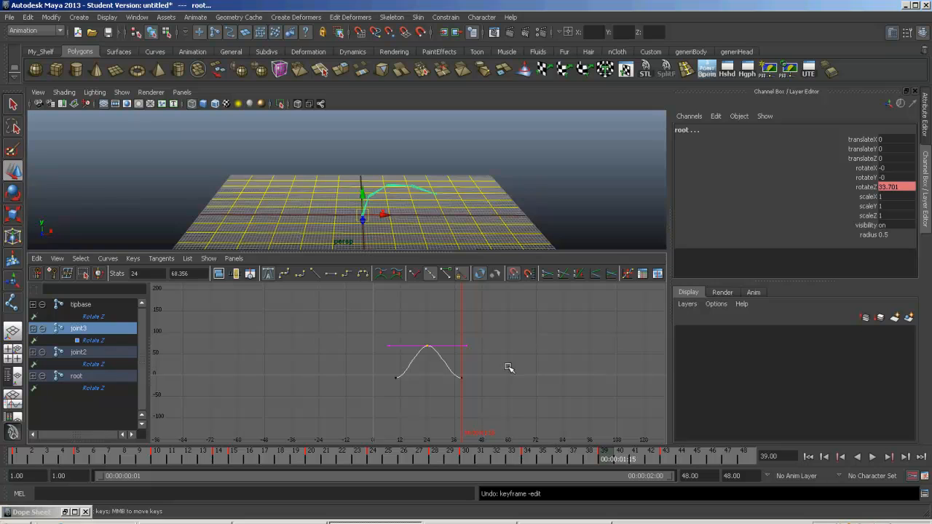
left_click_drag(458, 392, 369, 387)
middle_click_drag(458, 387, 459, 384, "shift")
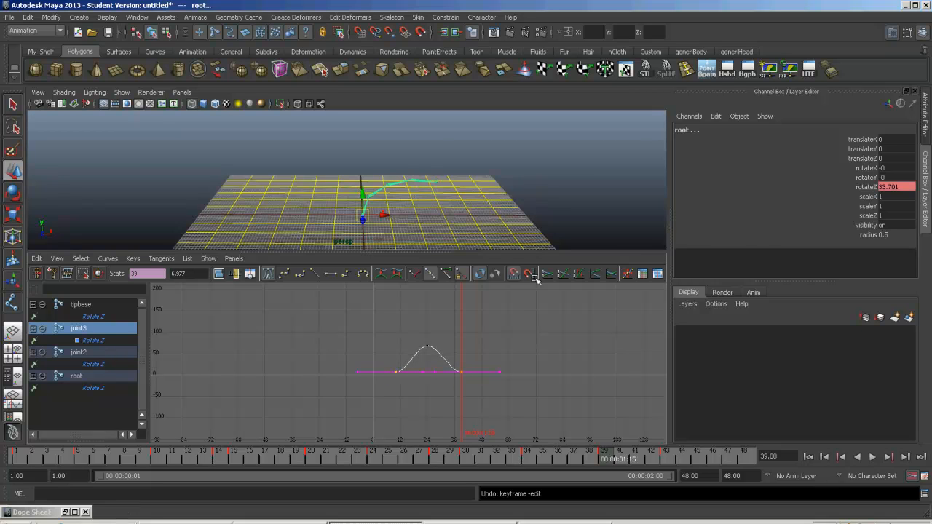
Deselect the joint chain and play the animation from frame 1 twice to review the swing
left_click(558, 198)
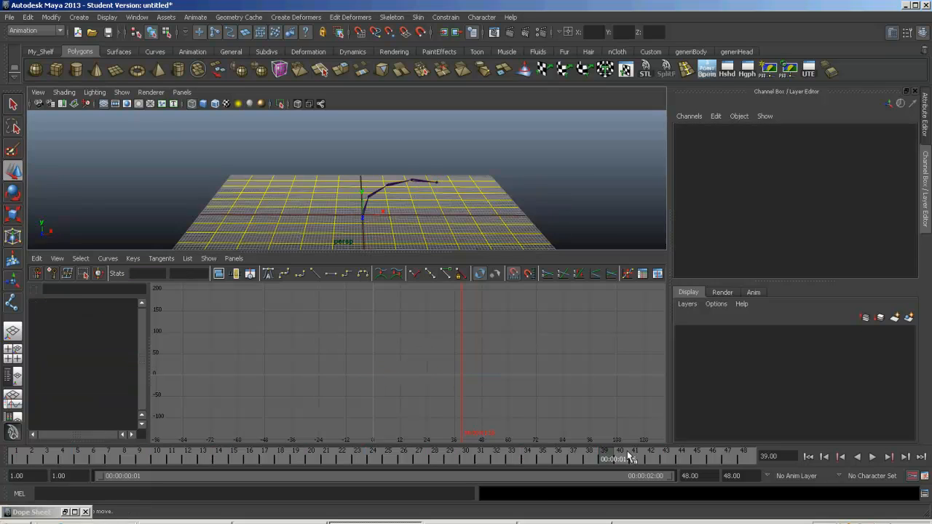
left_click(808, 456)
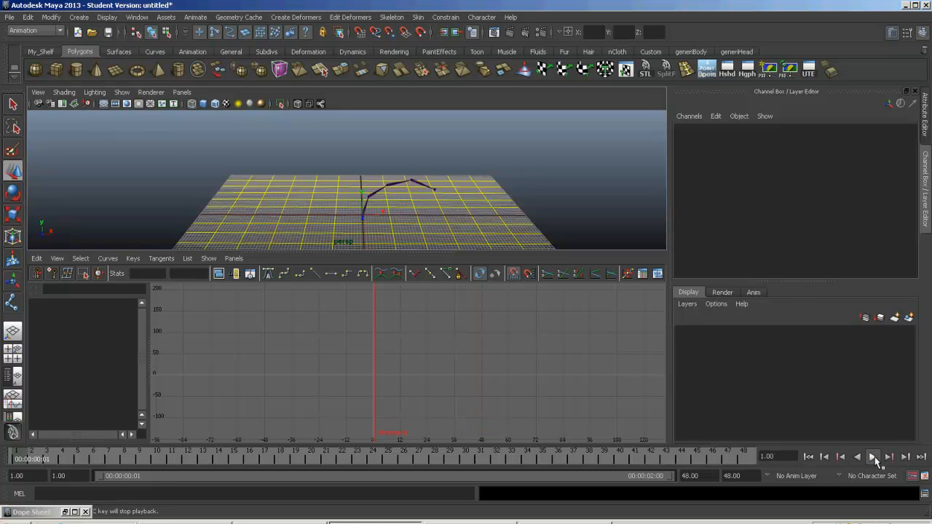
left_click(873, 457)
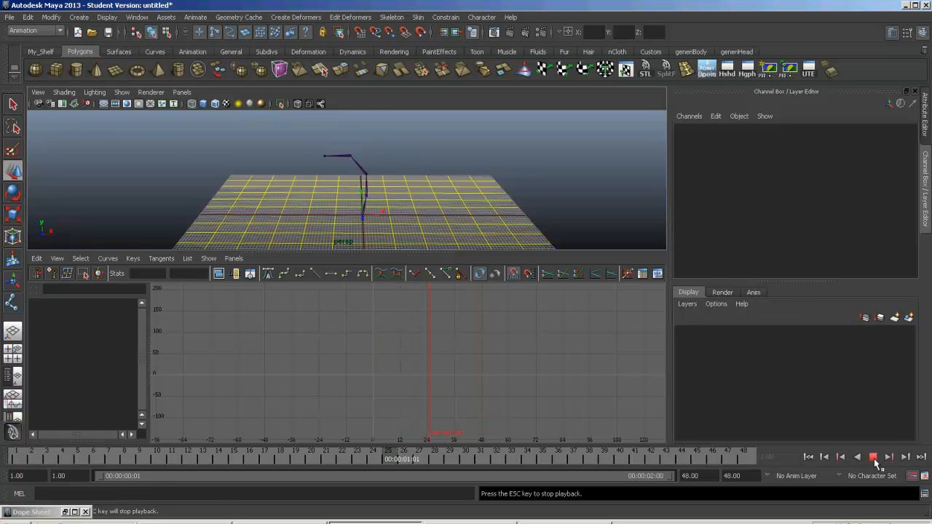
left_click(874, 459)
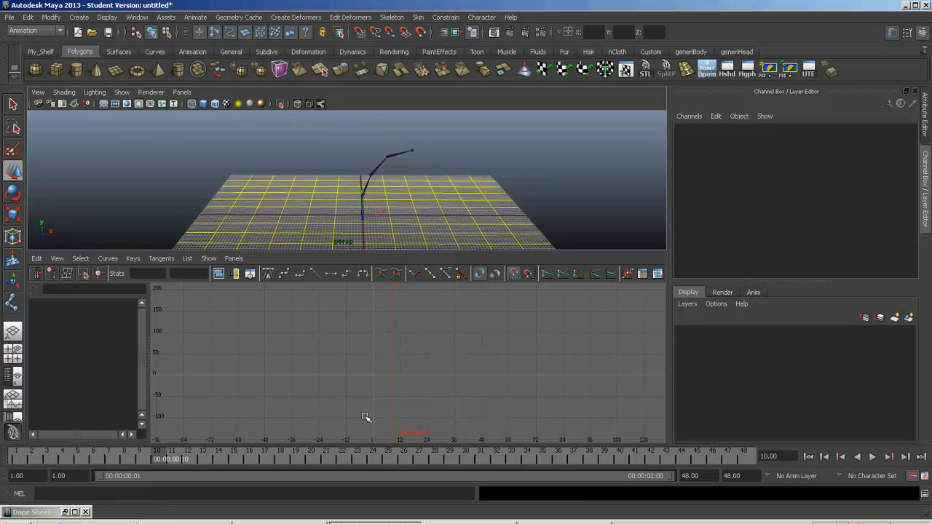
left_click_drag(162, 463, 29, 460)
key("alt+v")
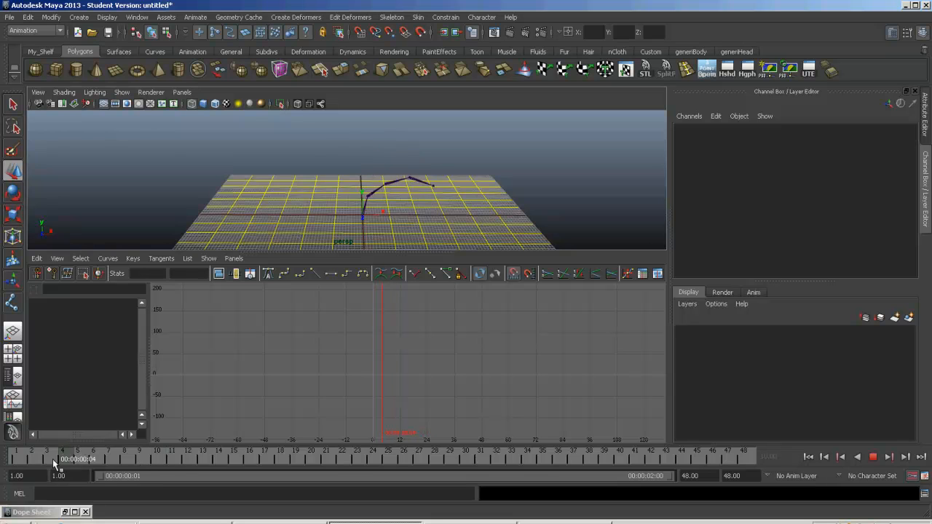
key("Escape")
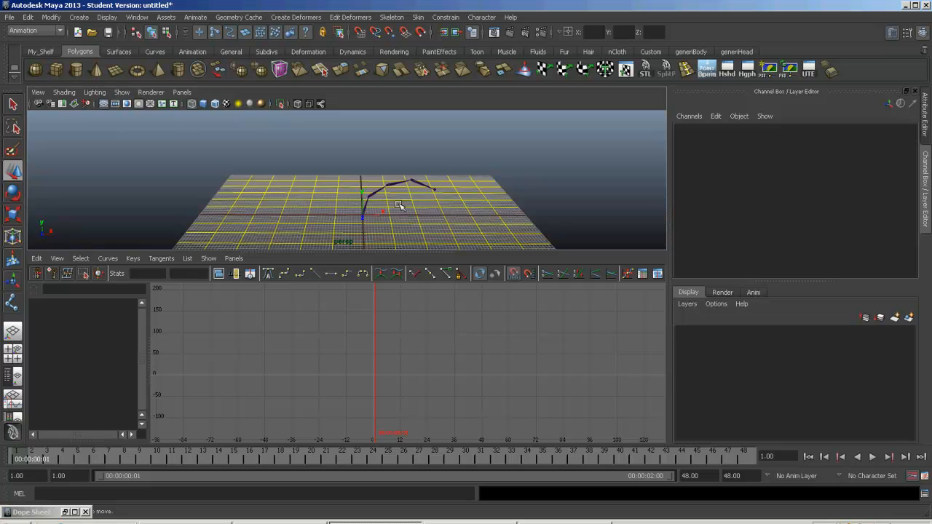
Scale all four joints' keys from frame 1 in the Dope Sheet, stretching root's last key to about frame 61.8, and play the result
left_click_drag(422, 178, 415, 211)
left_click_drag(396, 178, 364, 216, "shift")
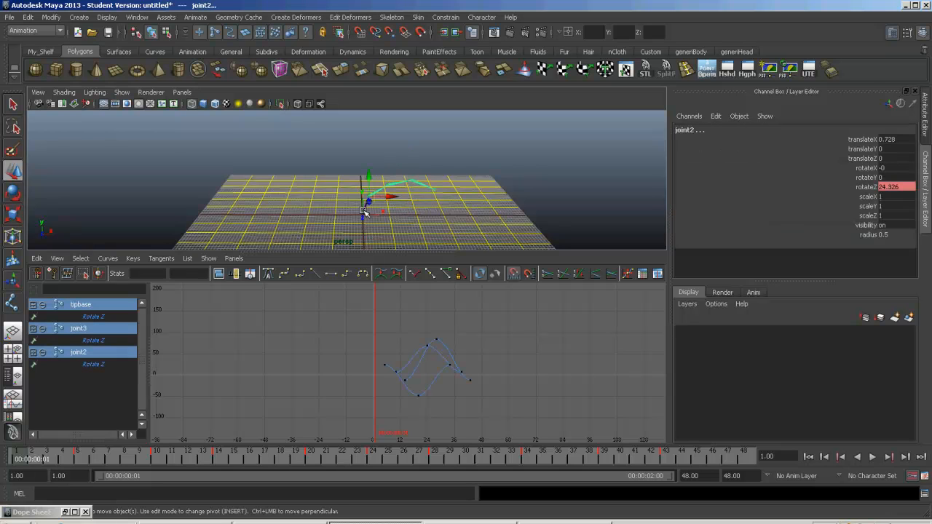
left_click(364, 212, "shift")
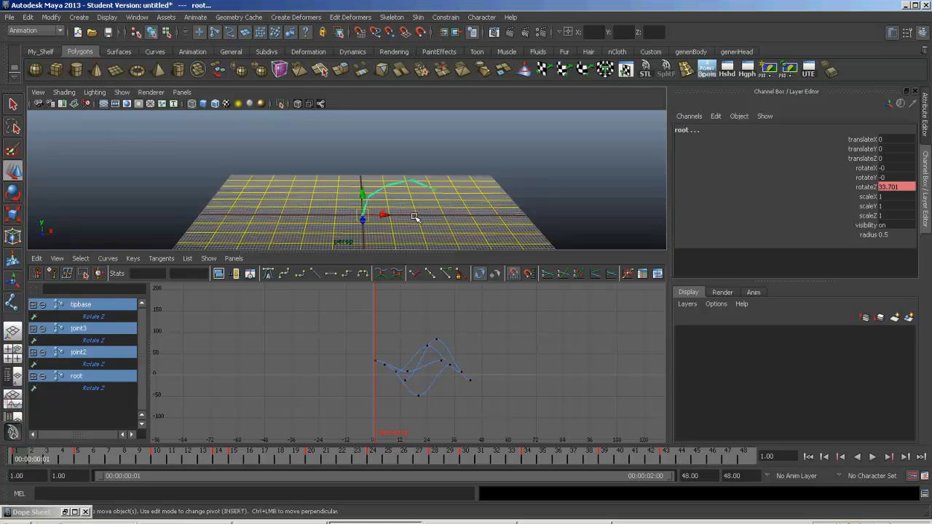
left_click(65, 513)
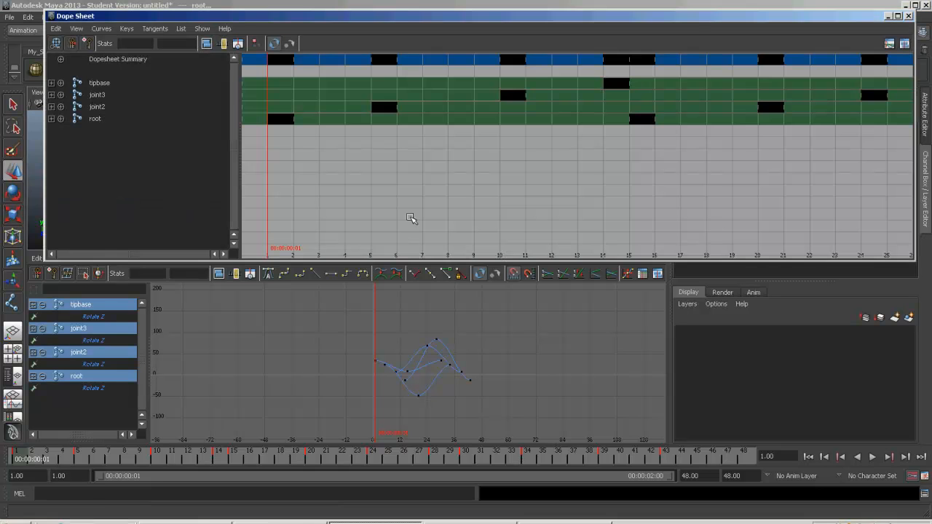
left_click(132, 61)
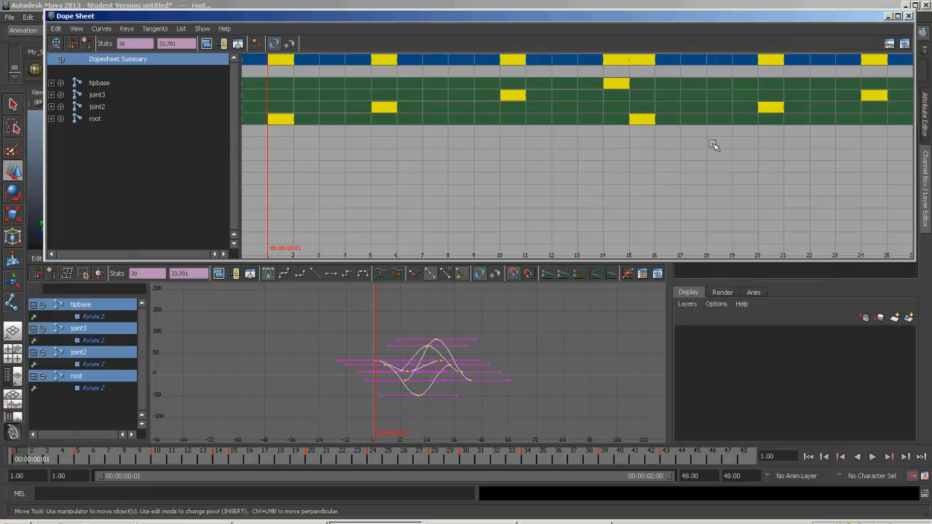
scroll(674, 141, "down", 5)
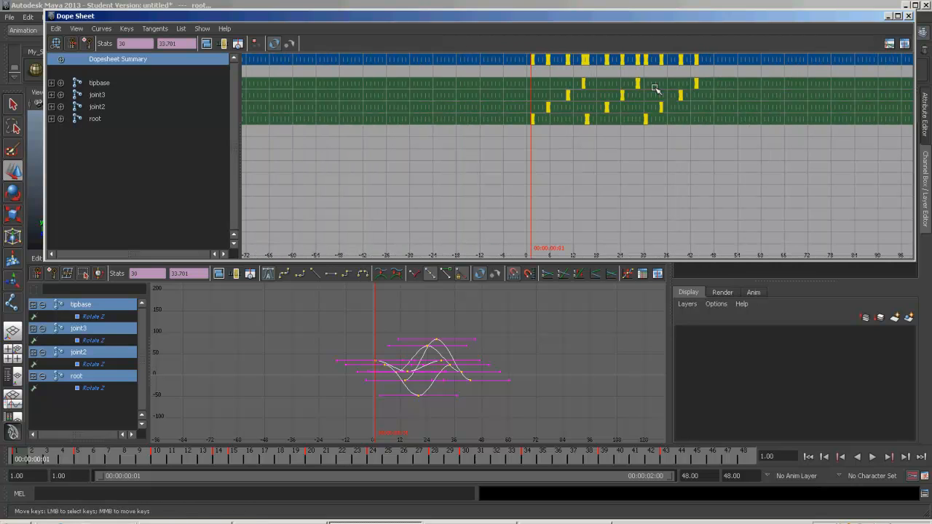
key("r")
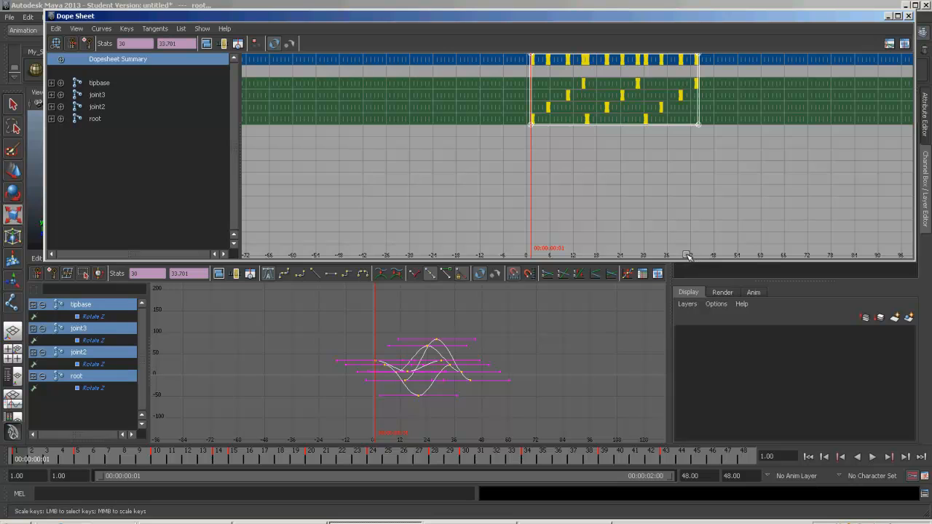
left_click_drag(699, 109, 876, 108)
left_click(888, 16)
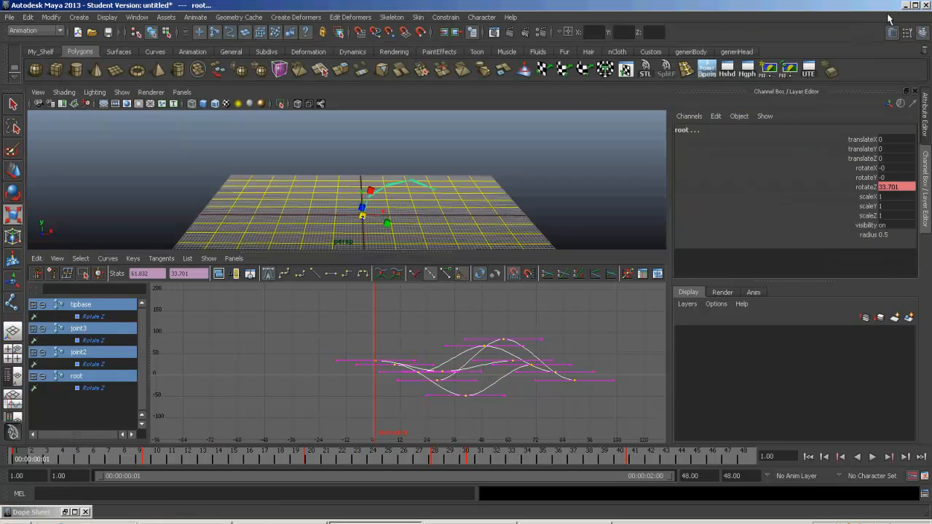
left_click(873, 458)
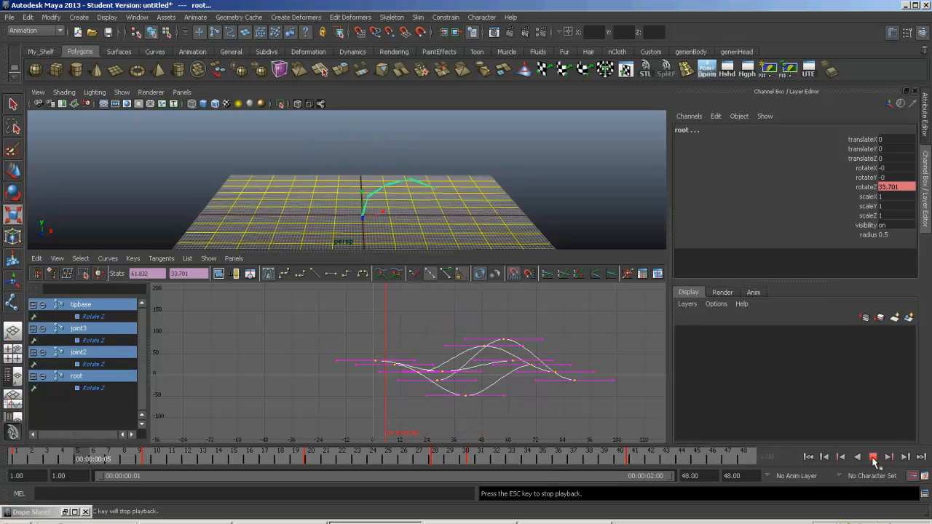
left_click(873, 457)
Extend the animation and playback range to frame 90 and play the slowed swing
left_click(747, 473)
type("90")
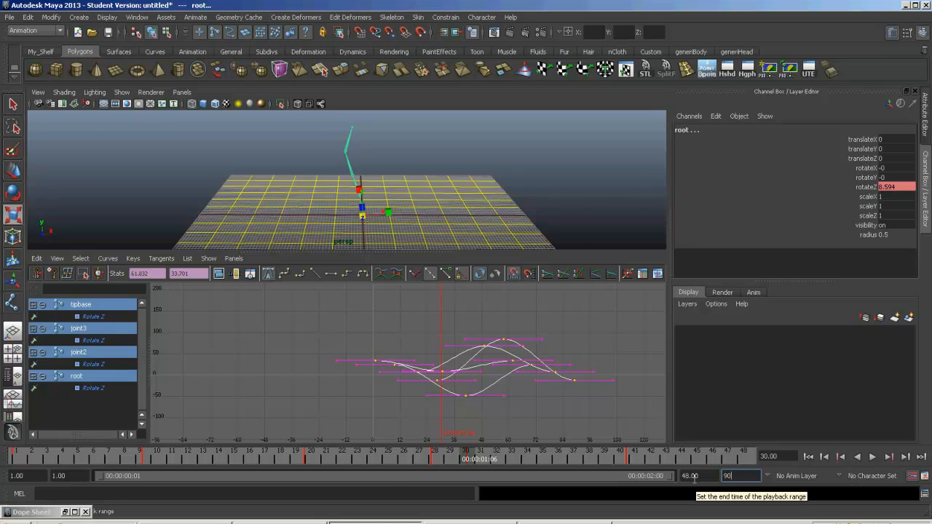
key("Return")
left_click_drag(405, 485, 676, 477)
left_click(872, 458)
left_click(871, 457)
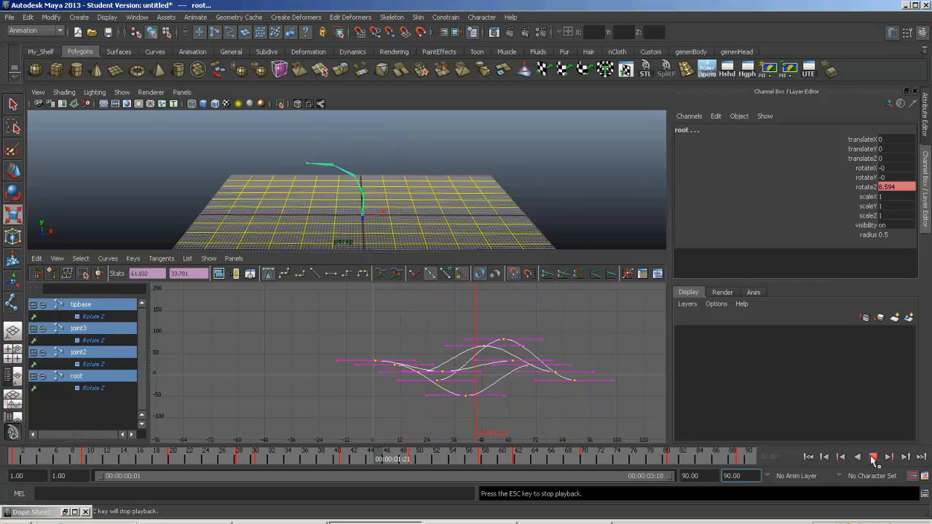
left_click(873, 458)
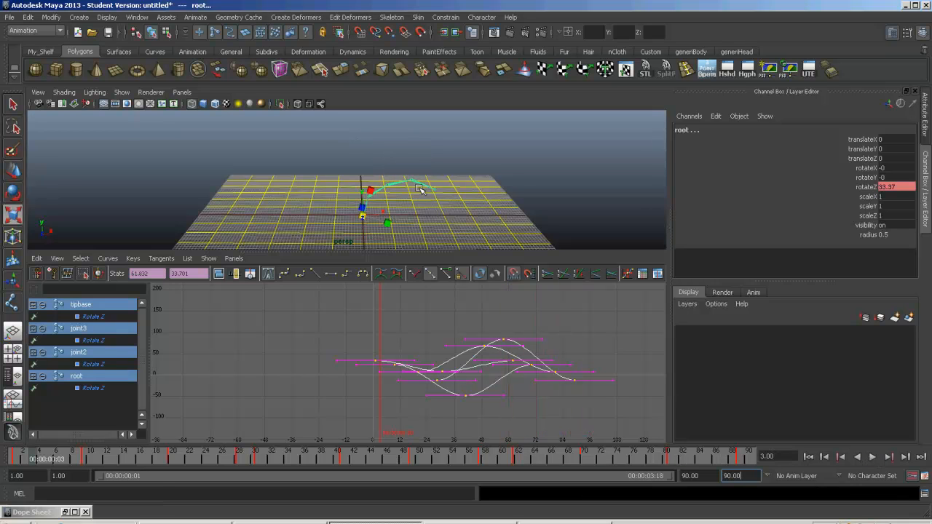
Set both Pre Infinity and Post Infinity to Cycle for the Rotate Z curves of root, joint2, joint3 and tipbase
left_click(78, 376)
left_click(78, 353, "ctrl")
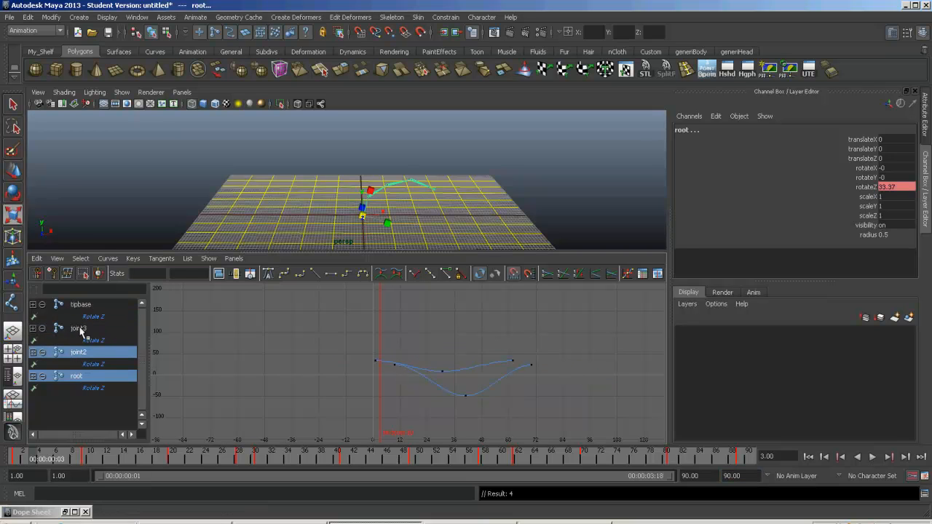
left_click(78, 329, "ctrl")
left_click(81, 305, "ctrl")
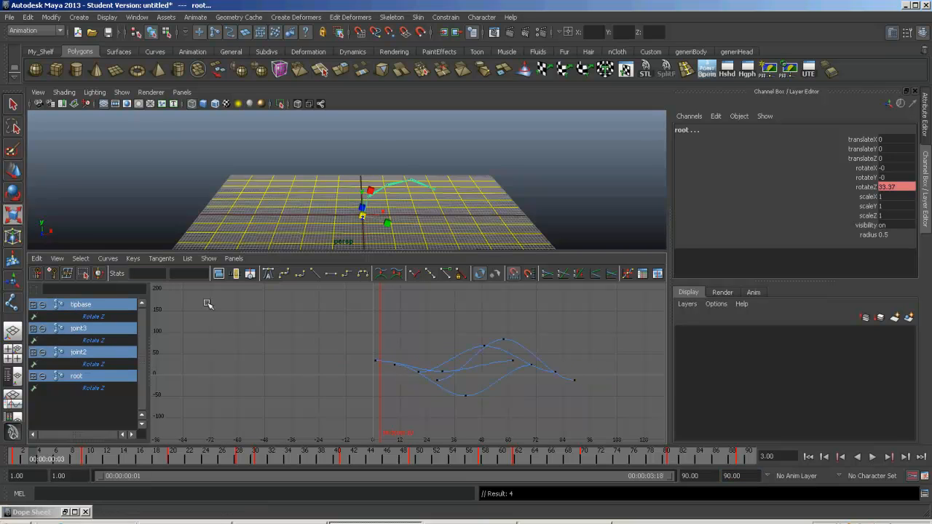
left_click(57, 259)
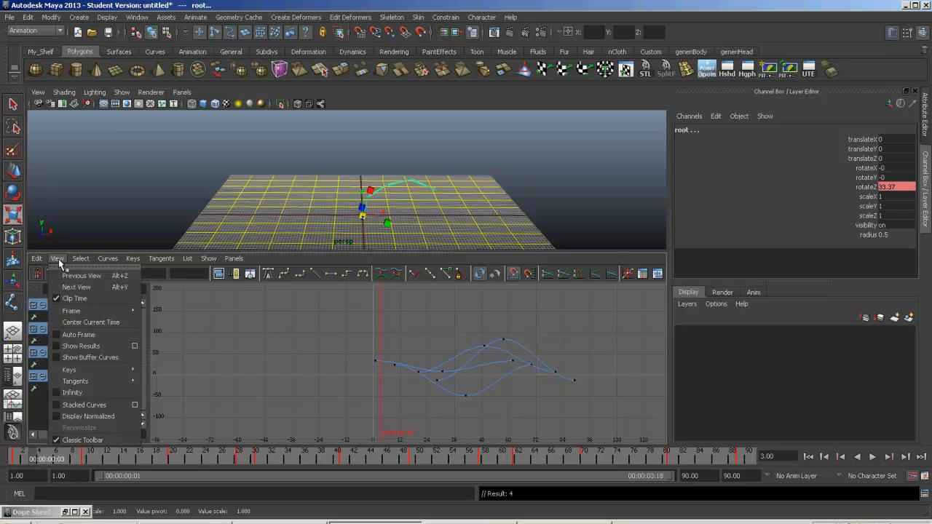
mouse_move(116, 262)
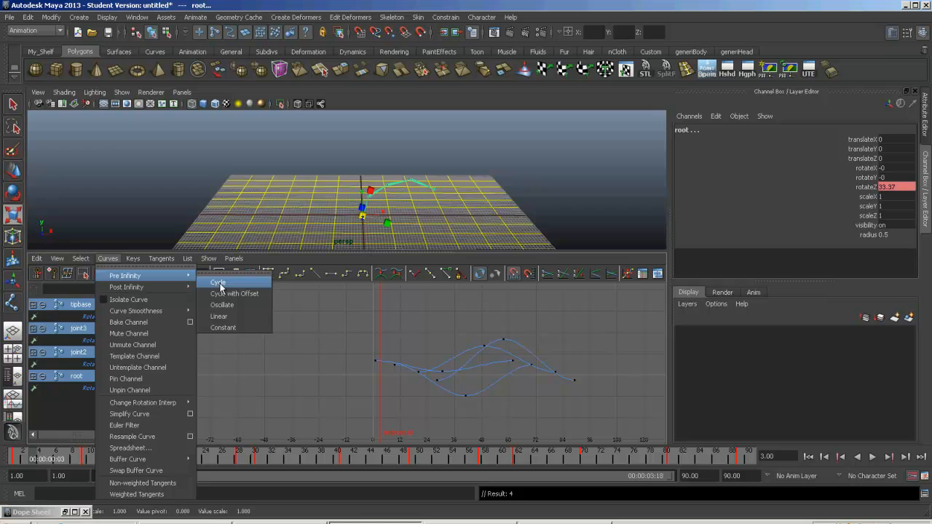
left_click(218, 282)
left_click(108, 259)
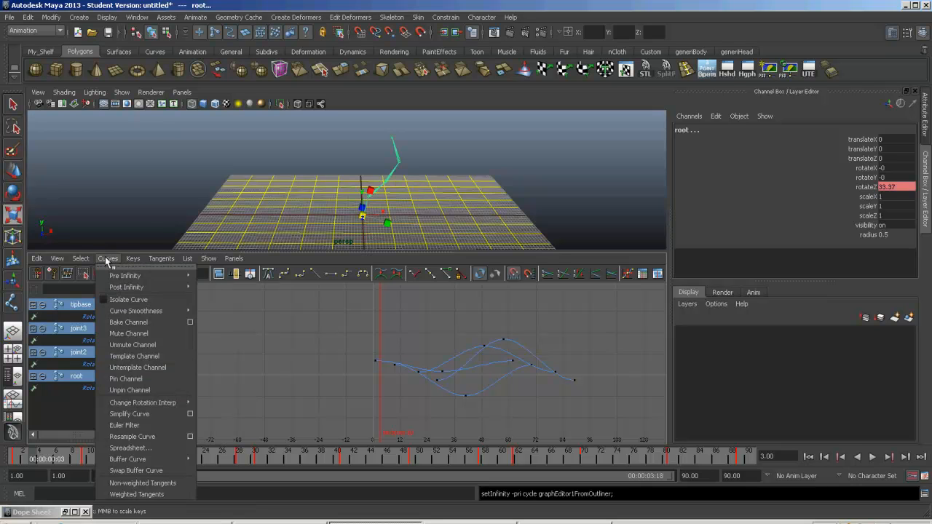
mouse_move(126, 288)
left_click(219, 294)
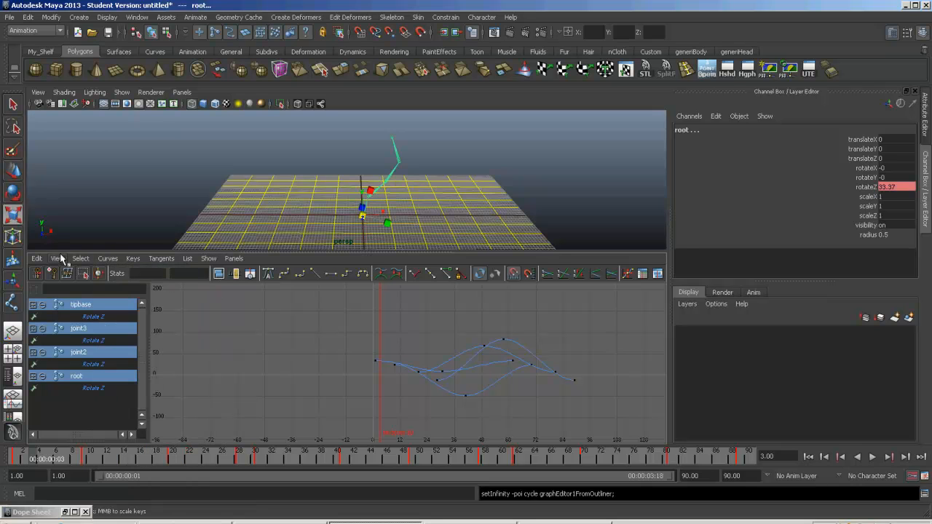
Display the infinity portions of the four joints' curves in the Graph Editor to inspect the repeating cycles
left_click(57, 258)
left_click(67, 393)
scroll(451, 415, "down", 5)
scroll(462, 410, "down", 3)
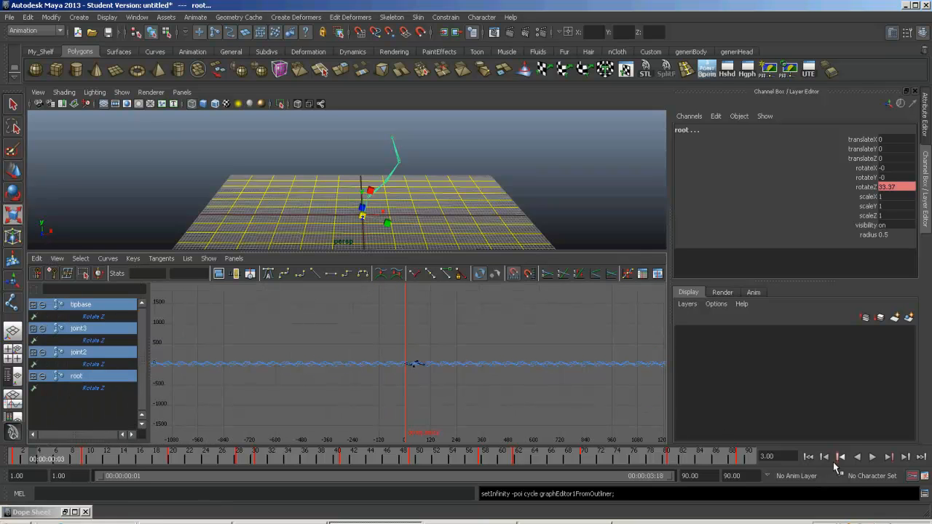
Play the cycled swing from the first frame and stop it
left_click(808, 457)
left_click(872, 457)
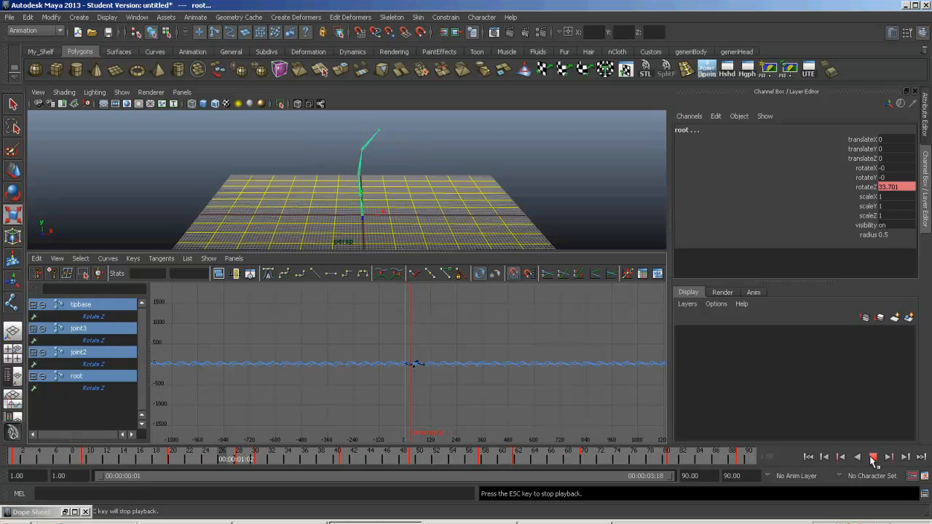
left_click(872, 458)
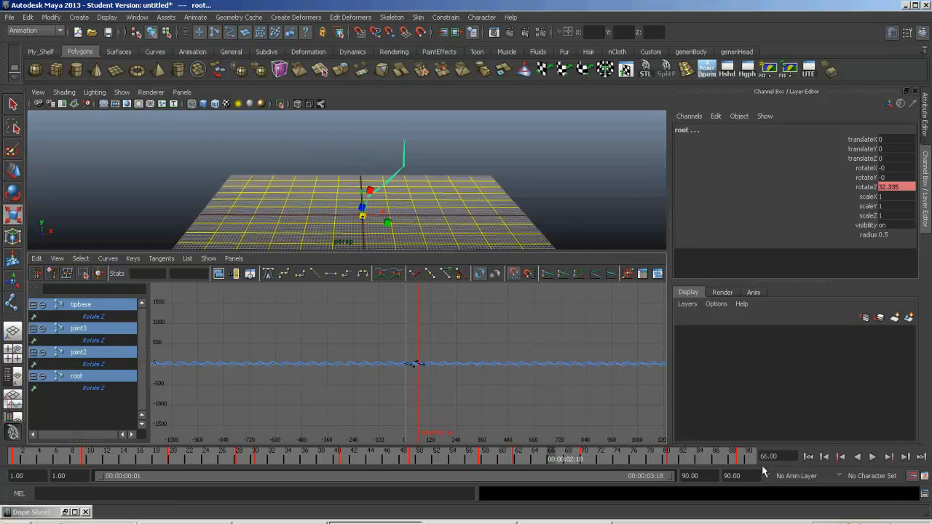
Extend the animation and playback range to frame 500 and play the cycling swing
left_click(755, 475)
key("Return")
left_click_drag(215, 481, 677, 480)
left_click_drag(562, 482, 98, 481)
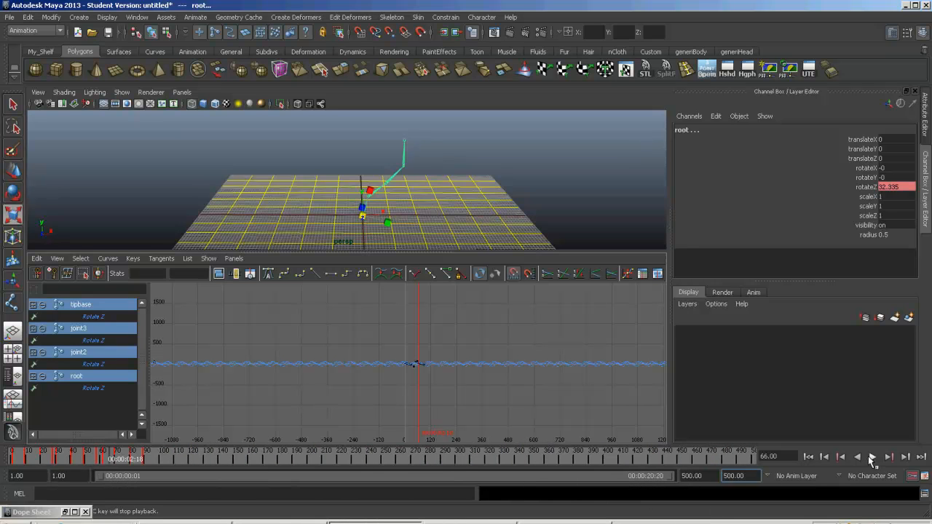
left_click(871, 456)
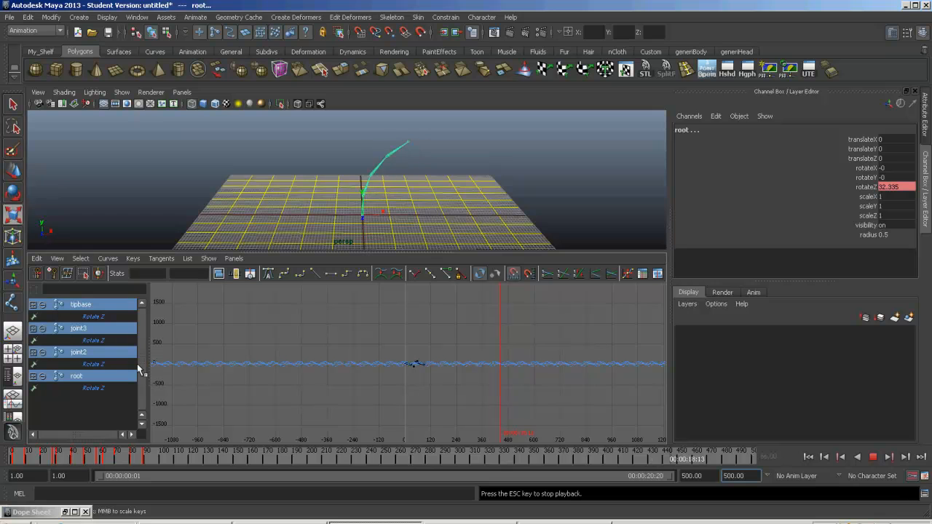
Restore the Dope Sheet with all four joints' keys in view and stop the playback
left_click(66, 512)
scroll(566, 148, "down", 5)
scroll(557, 149, "up", 2)
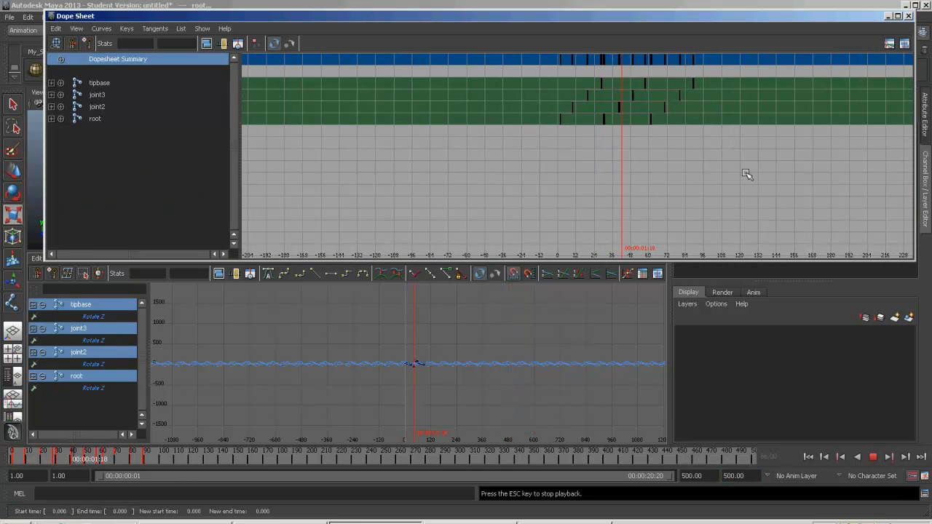
left_click(873, 457)
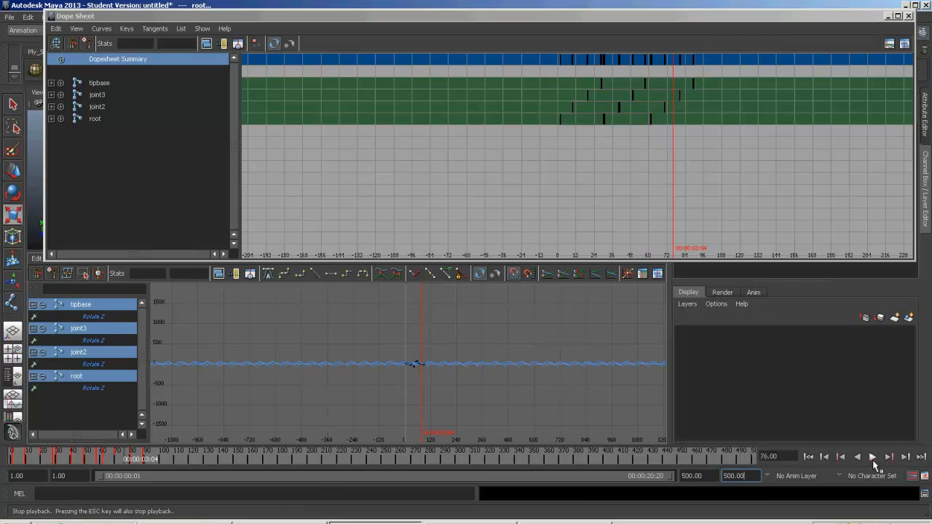
left_click(717, 178)
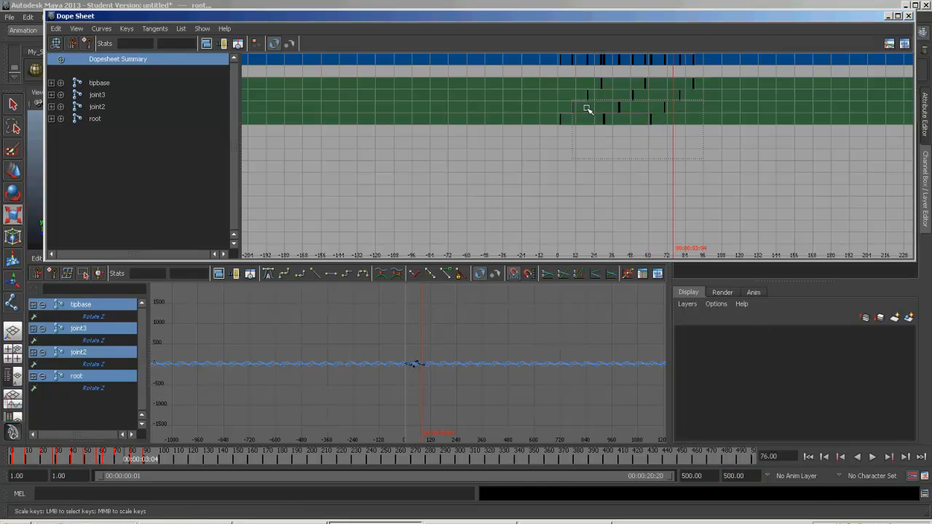
left_click(105, 84)
key("r")
left_click(122, 61)
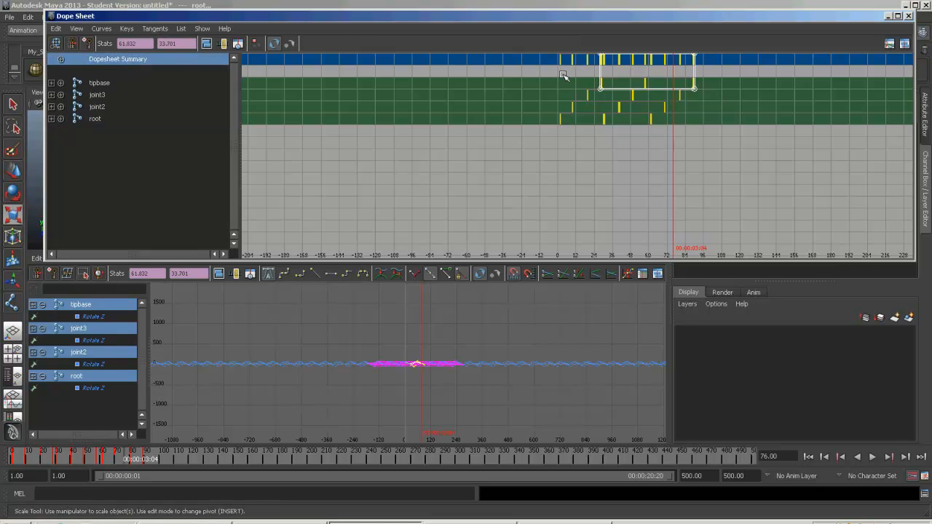
left_click(593, 167)
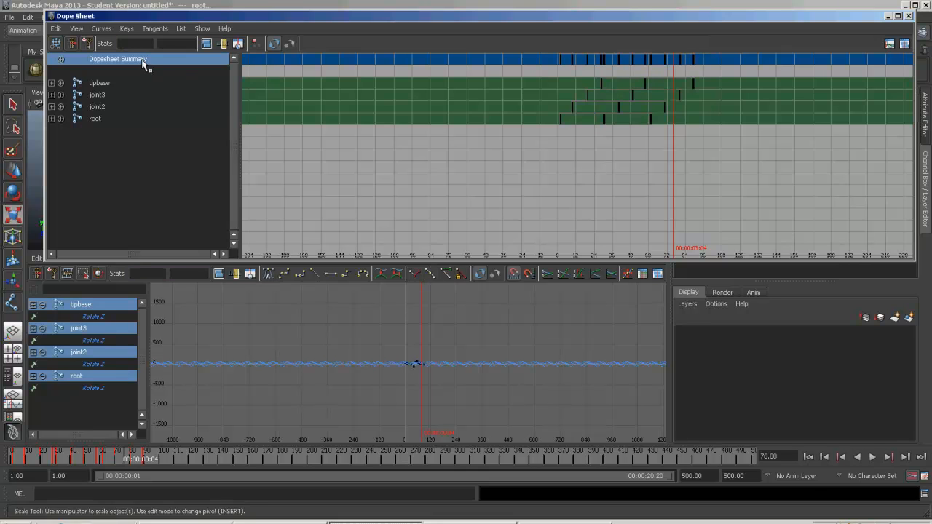
Select all keys of tipbase, joint3, joint2 and root in the Dope Sheet and scale them from frame 1 to end at about frame 183
left_click(99, 83)
left_click_drag(99, 121, 100, 86)
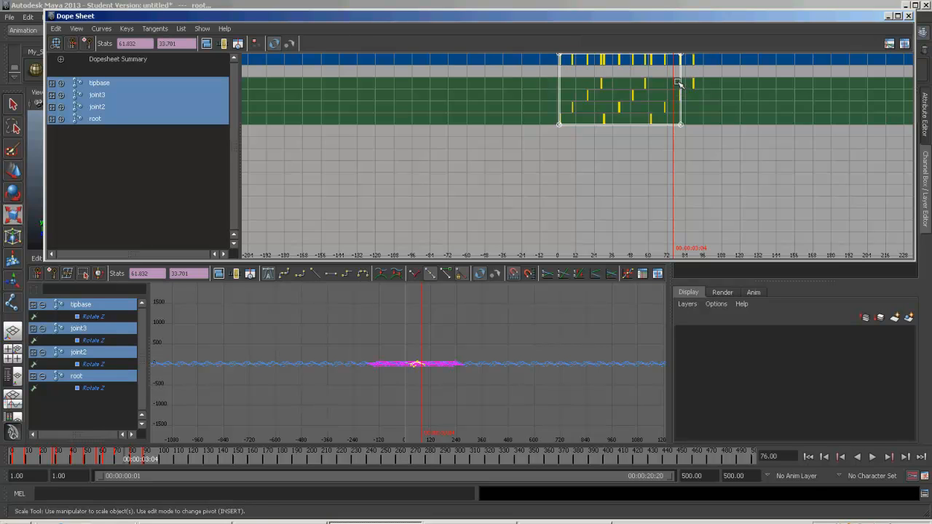
left_click_drag(682, 81, 837, 109)
scroll(843, 136, "up", 5)
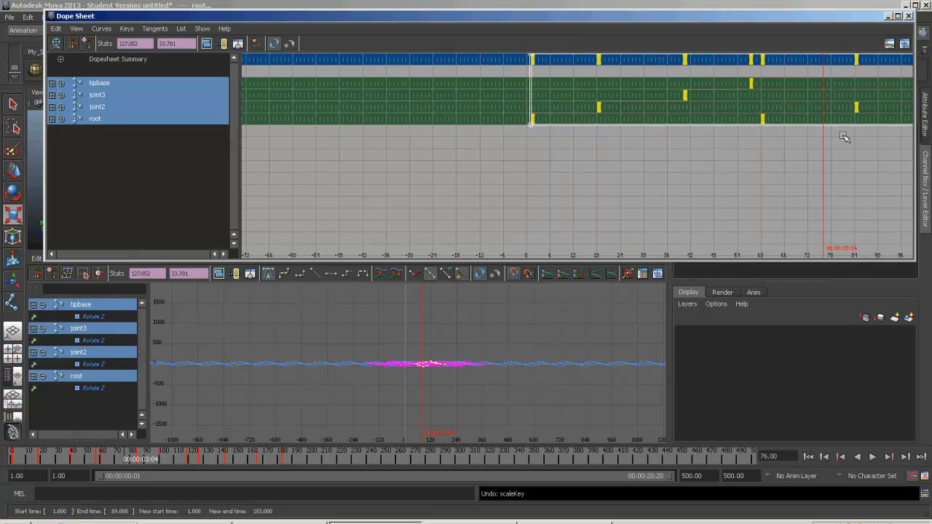
Scale the four joints' selected keys further in the Dope Sheet so the last one lands at about frame 199
key("space")
left_click_drag(813, 211, 812, 195)
middle_click_drag(807, 191, 493, 171, "alt")
middle_click_drag(732, 188, 439, 160, "alt")
middle_click_drag(776, 185, 520, 178, "alt")
middle_click_drag(763, 206, 490, 204, "alt")
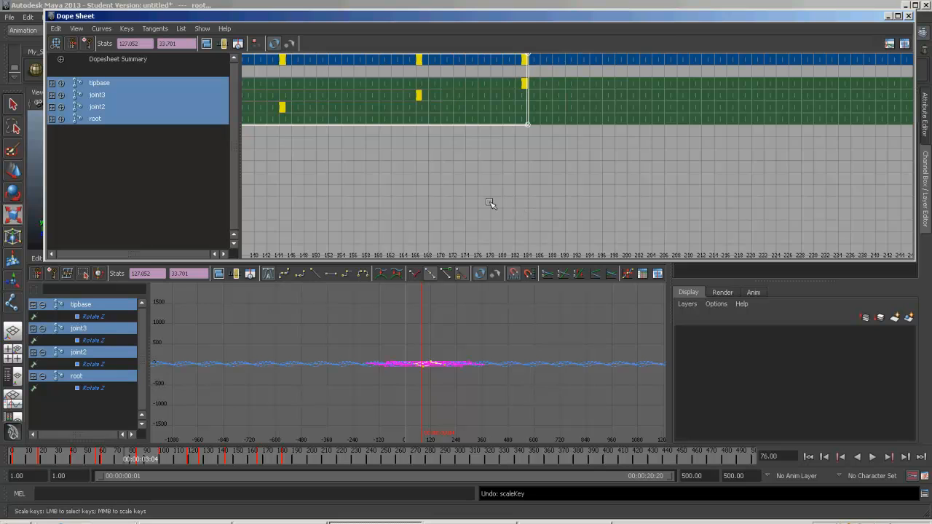
scroll(659, 227, "up", 3)
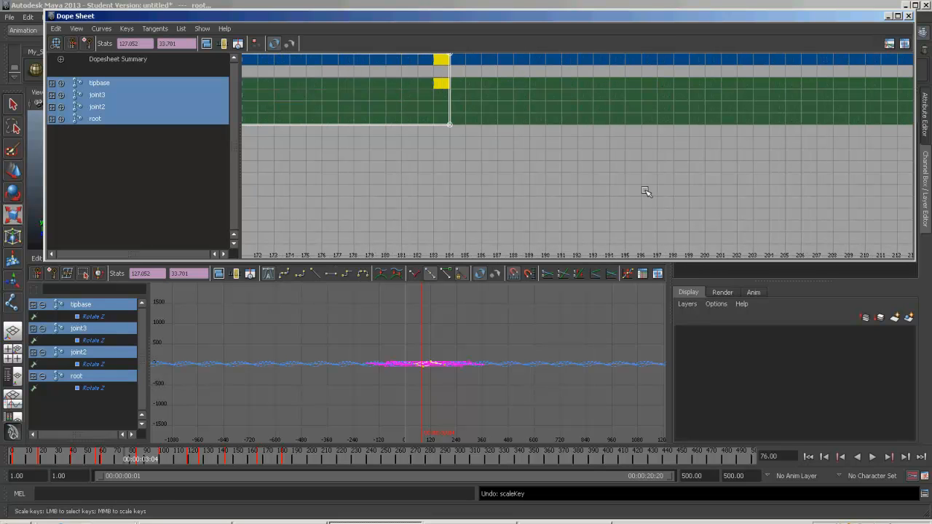
middle_click_drag(452, 114, 695, 122)
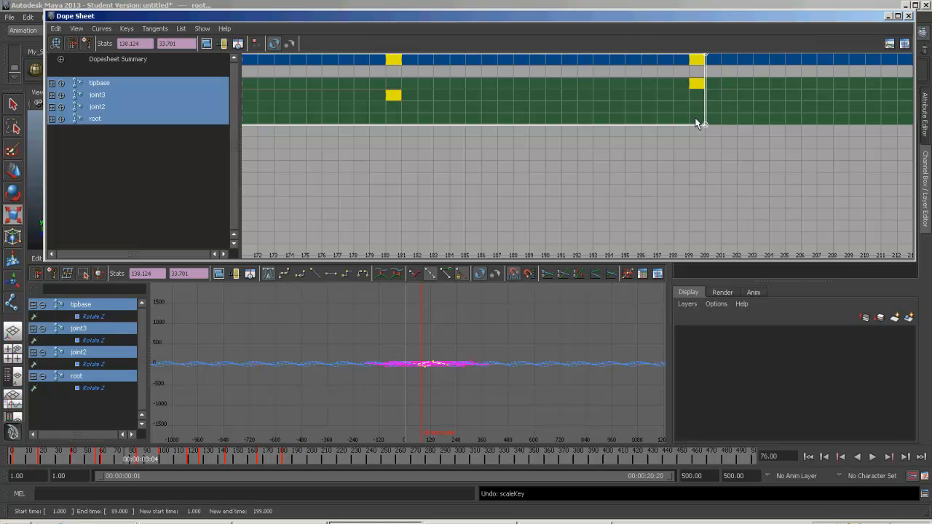
Minimize the Dope Sheet, play the slowed cycle from frame 1 and stop it
scroll(657, 171, "down", 5)
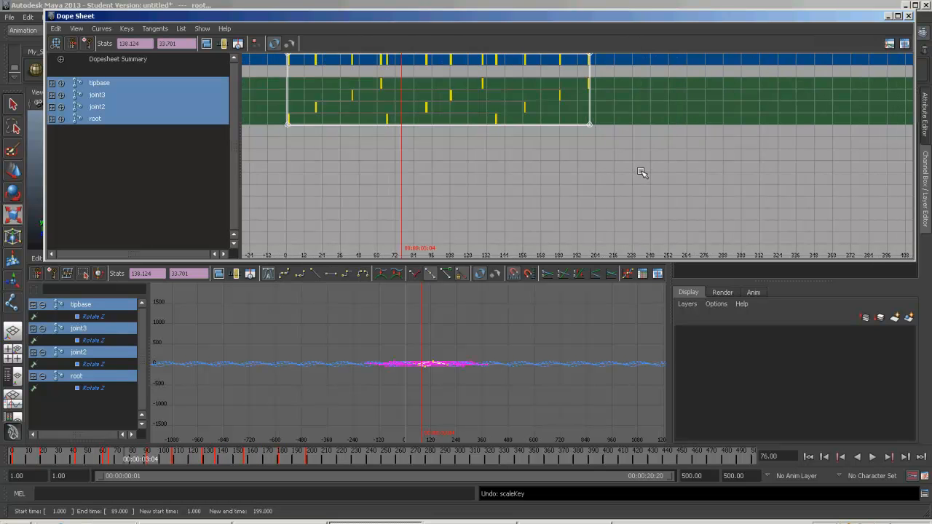
left_click(888, 16)
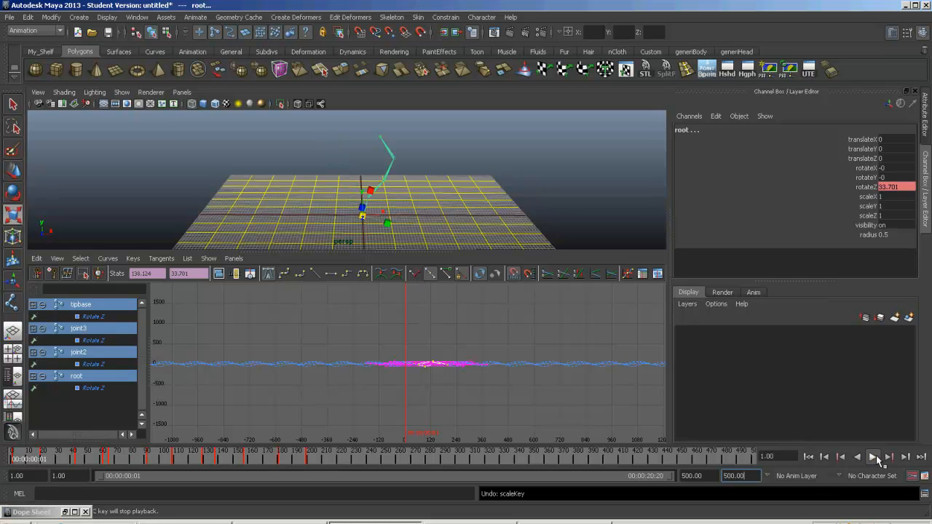
left_click(873, 456)
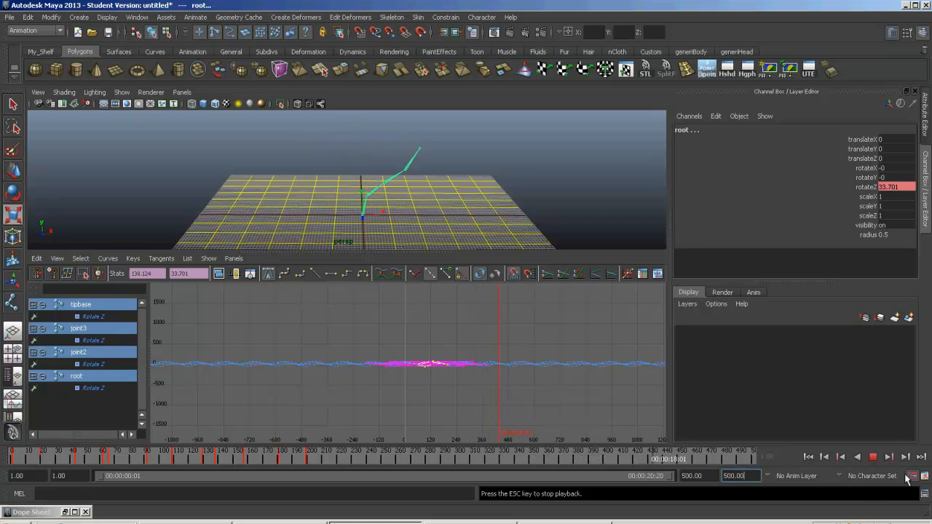
left_click(873, 457)
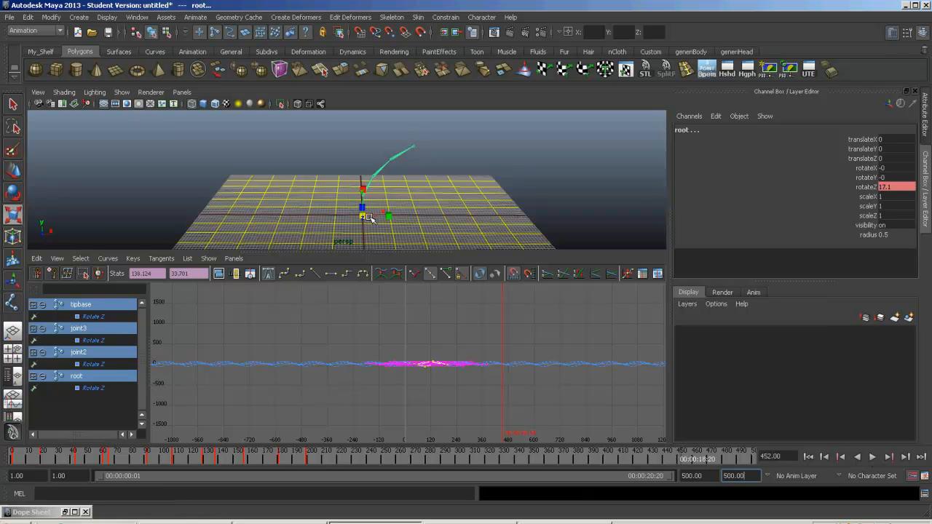